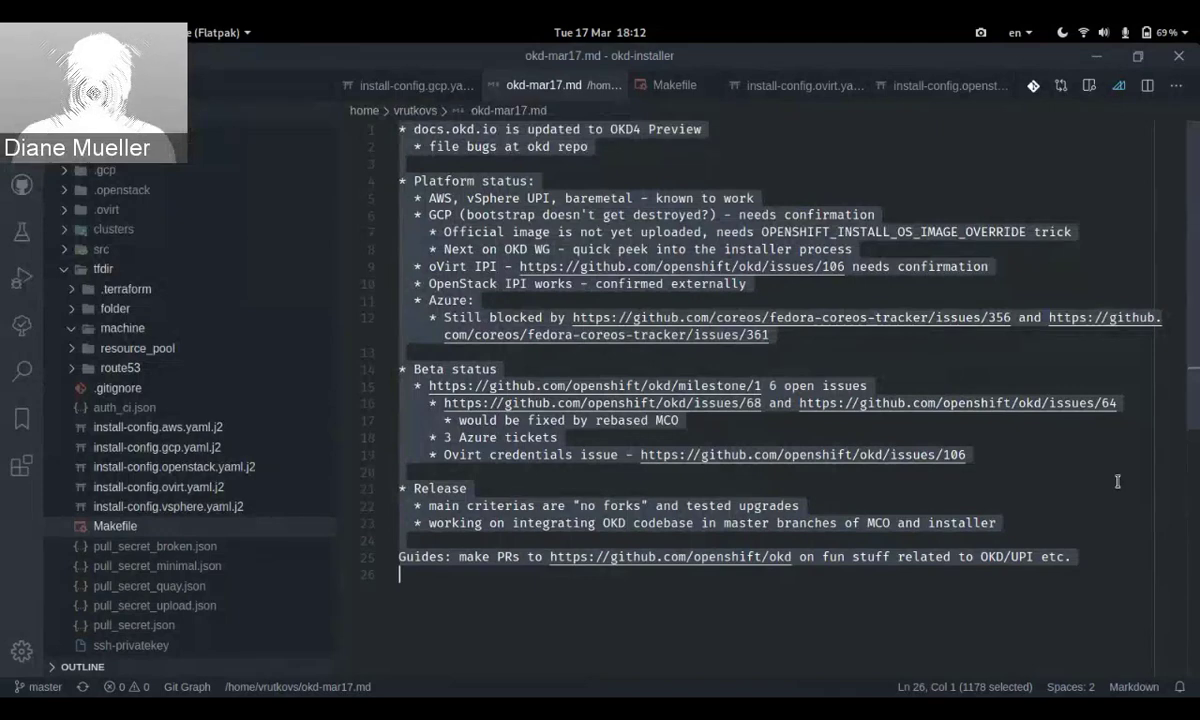
Switch to the Blue Jeans meeting, unmute the microphone to speak, and mute it again.
key("alt+Tab")
key("alt+Tab")
key("alt+Tab")
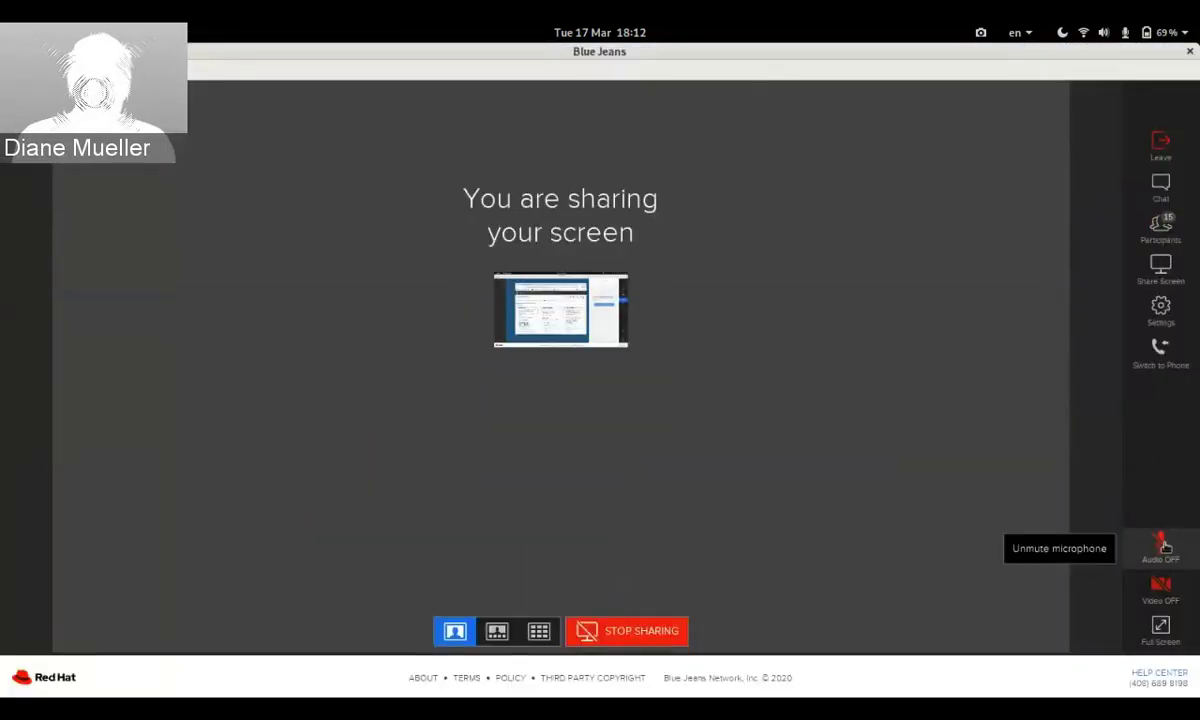
left_click(1162, 544)
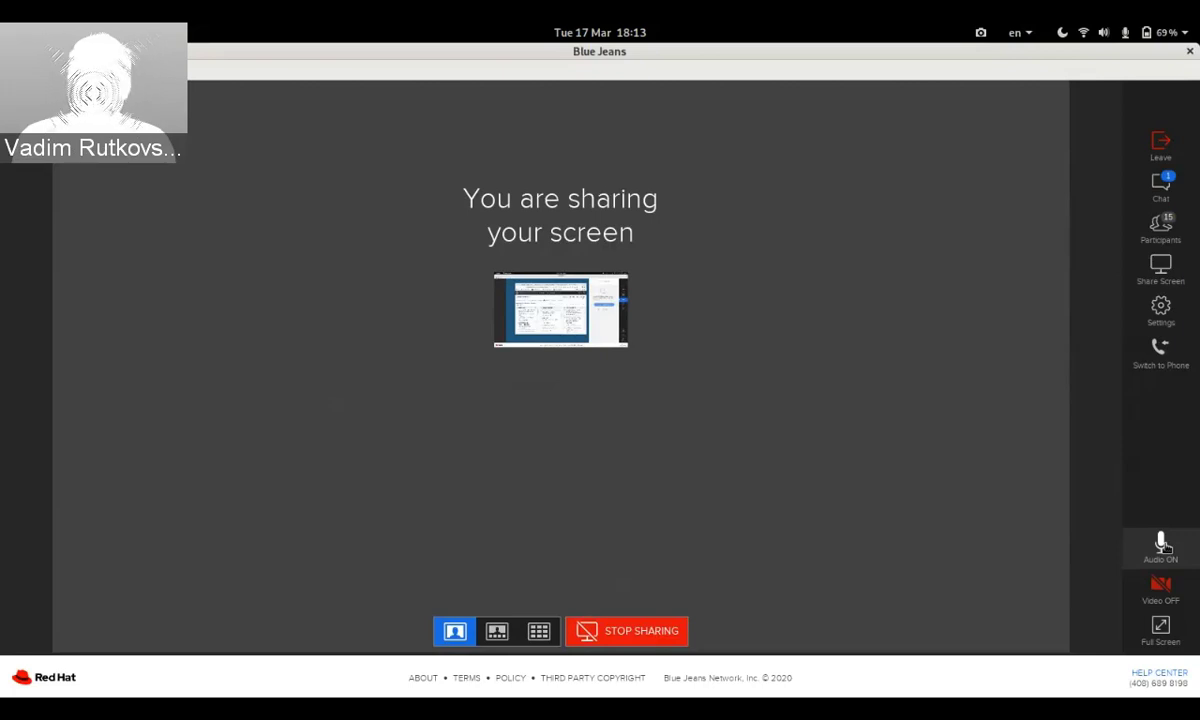
left_click(1162, 543)
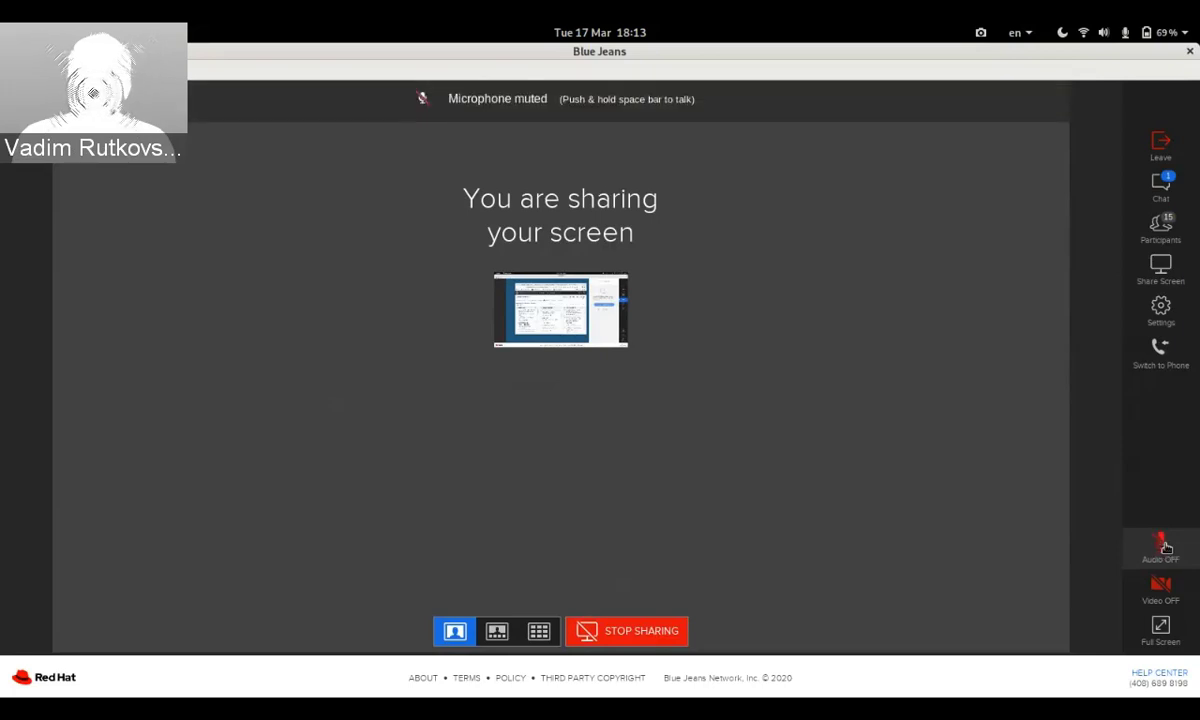
Read the latest messages in the meeting chat and close the chat.
left_click(1163, 195)
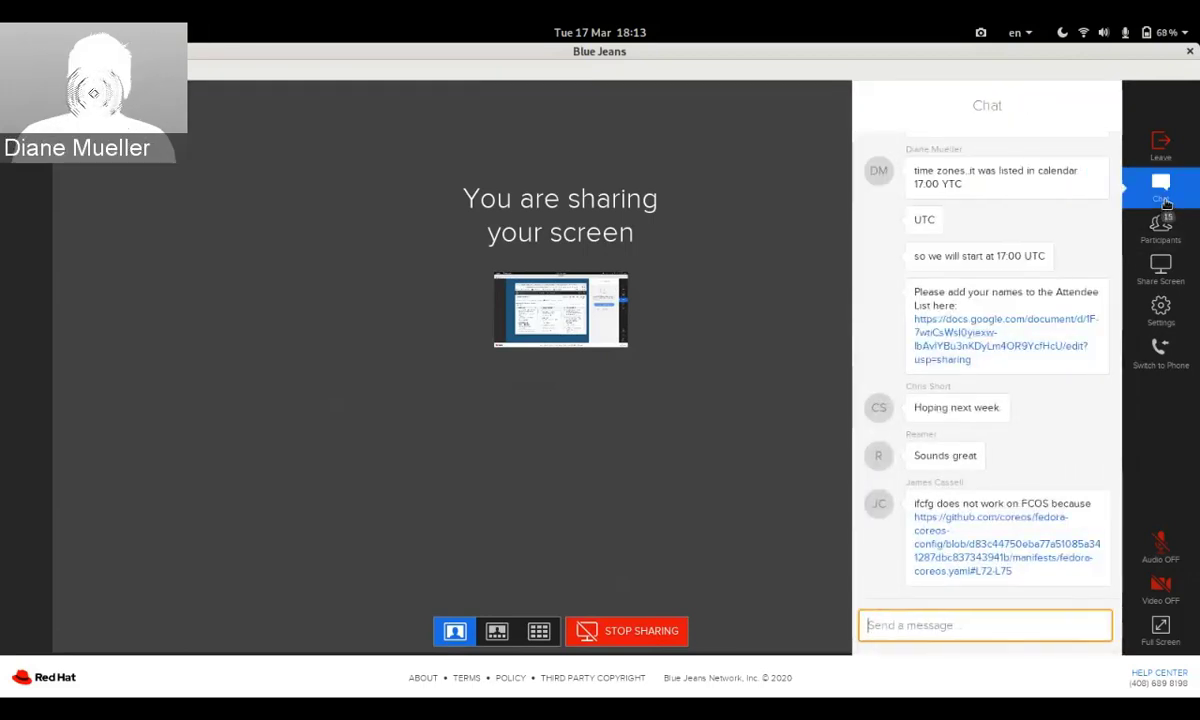
left_click(1164, 198)
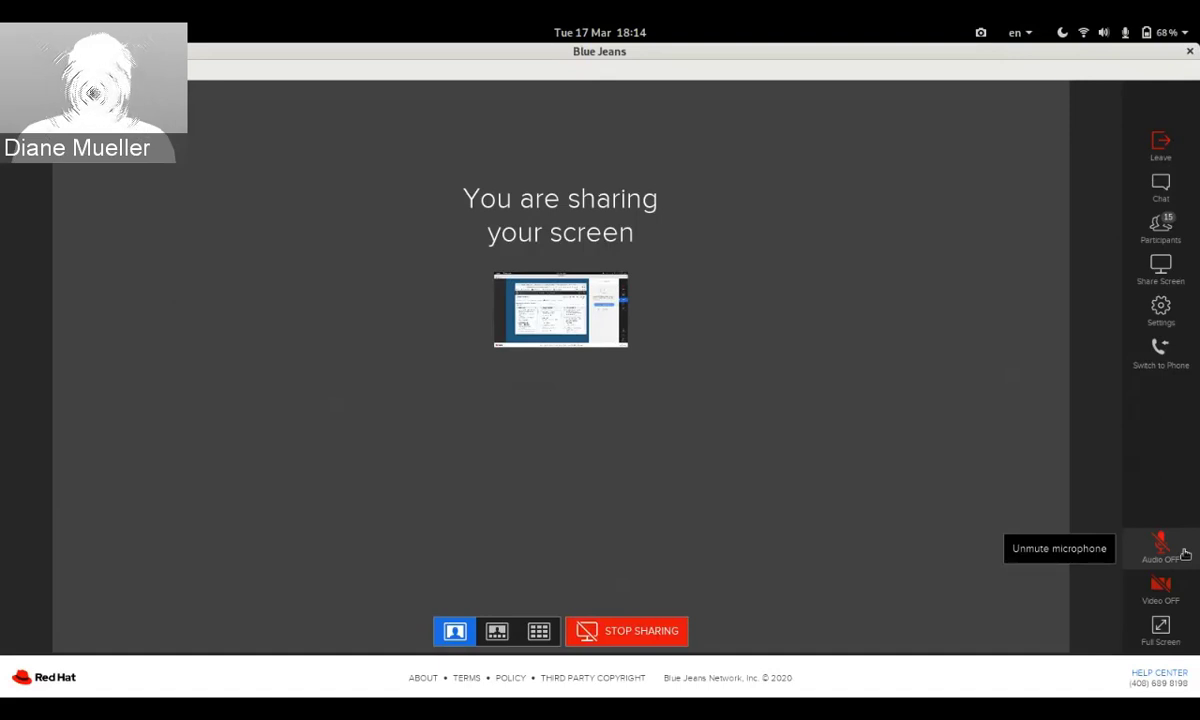
In the code editor's okd-mar17.md, add a bullet ending the Beta status section: "TODO: contact FCOS folks on Azure, check oVirt / GCP bugs".
key("alt+Tab")
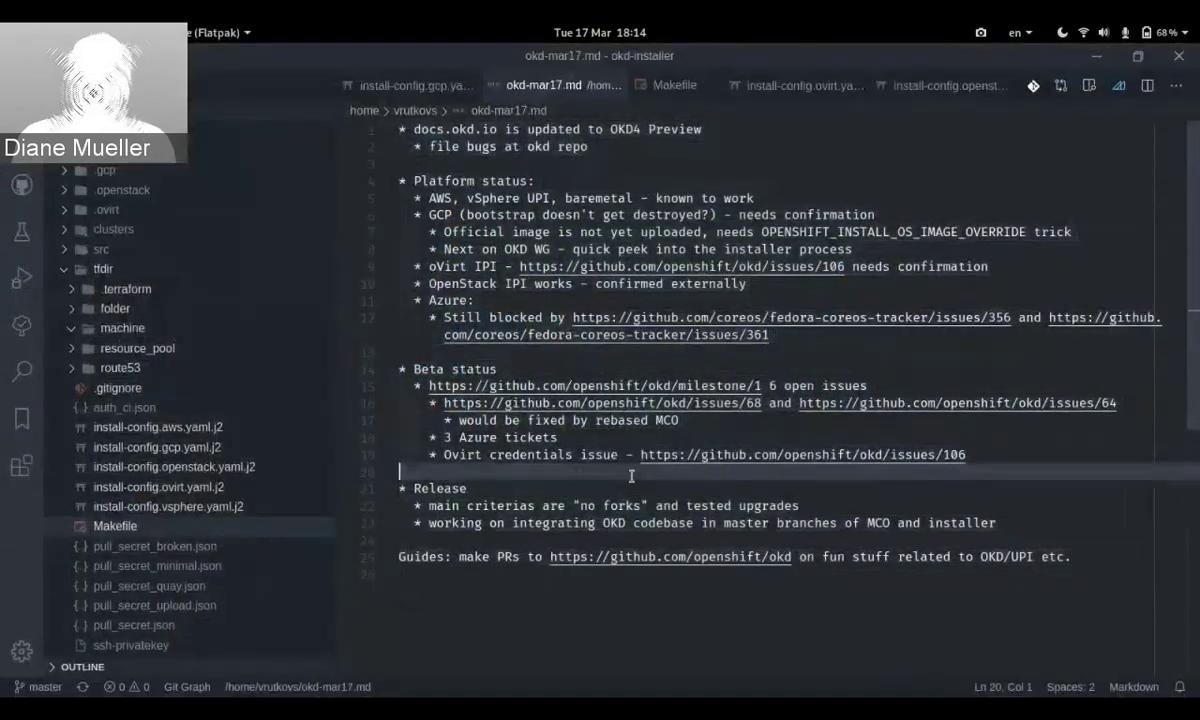
left_click(632, 472)
key("Return")
key("Return")
key("Up")
type("* TO")
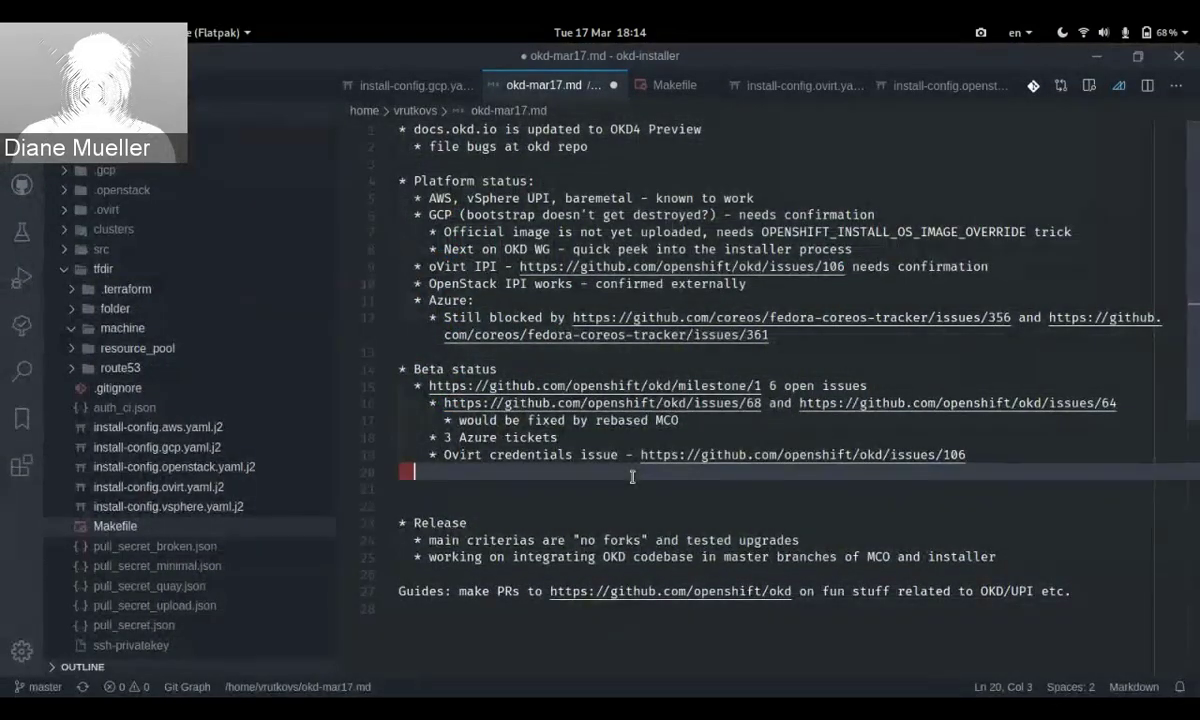
type("DO: ")
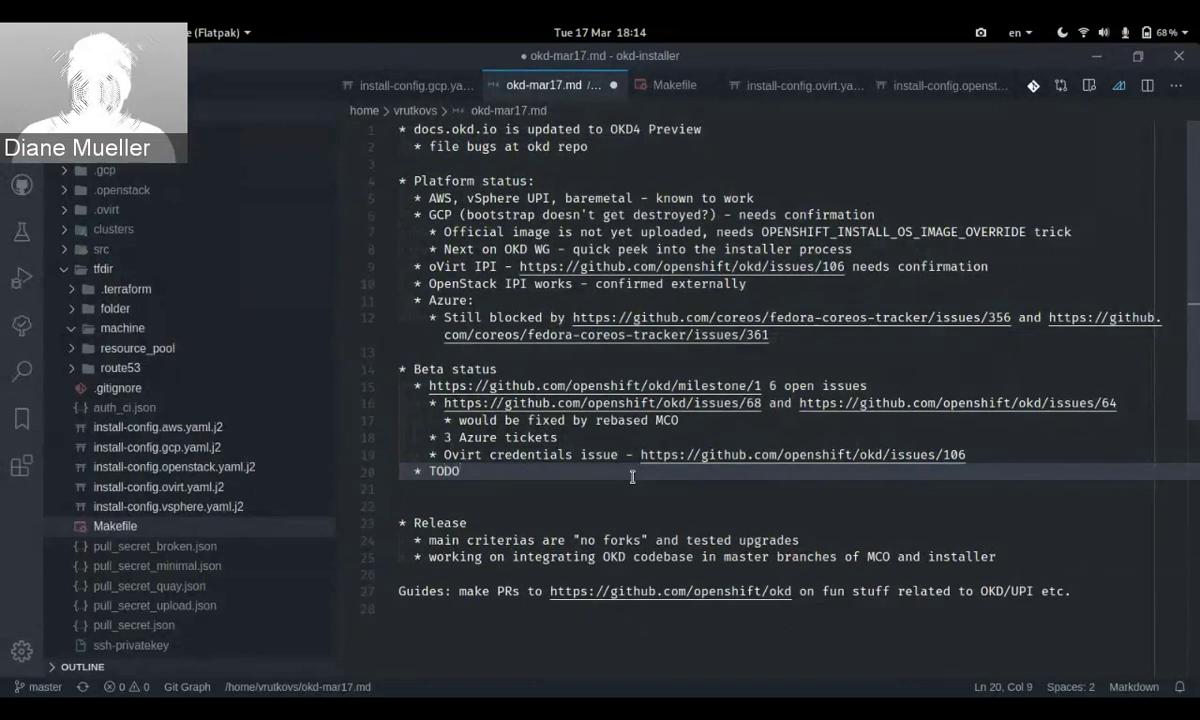
type("contact ")
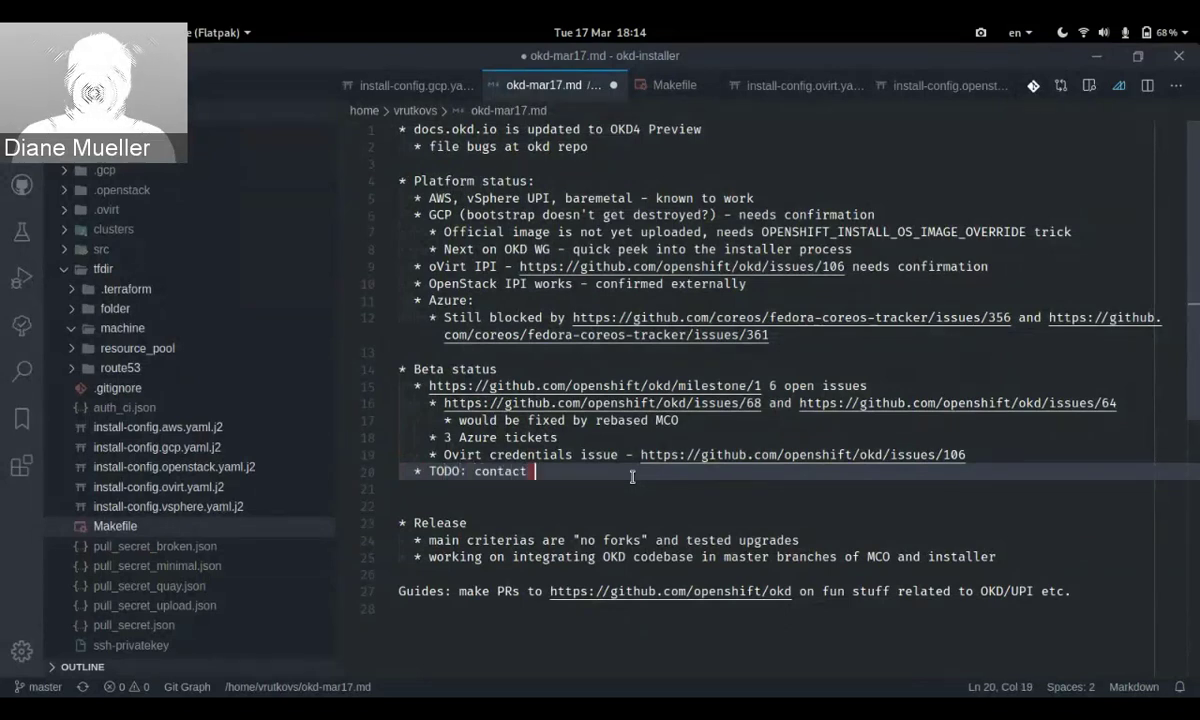
type("FCOS folsk")
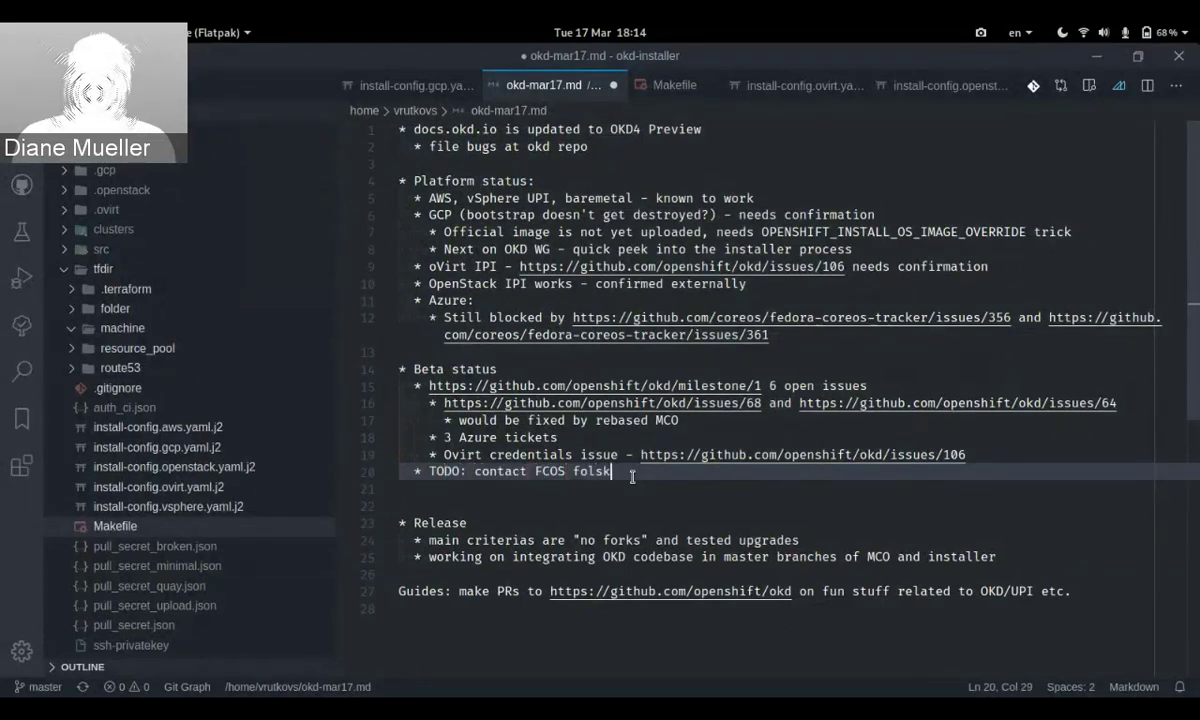
key("BackSpace")
key("BackSpace")
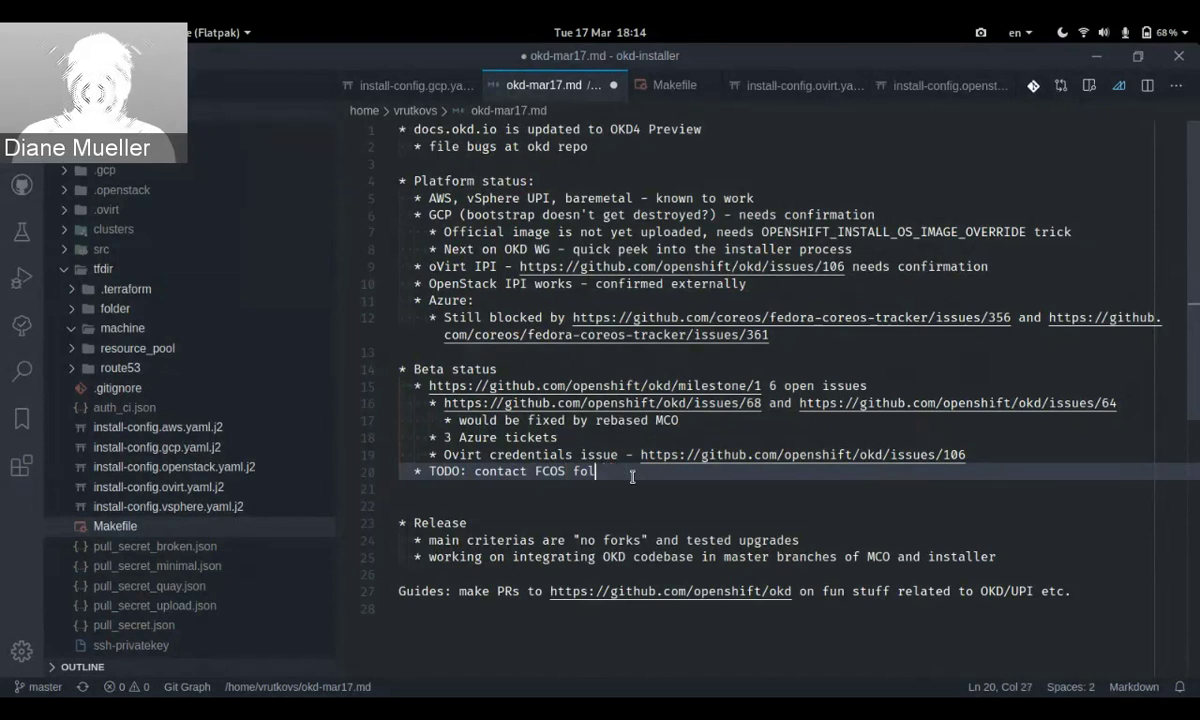
type("ks on Azure, ")
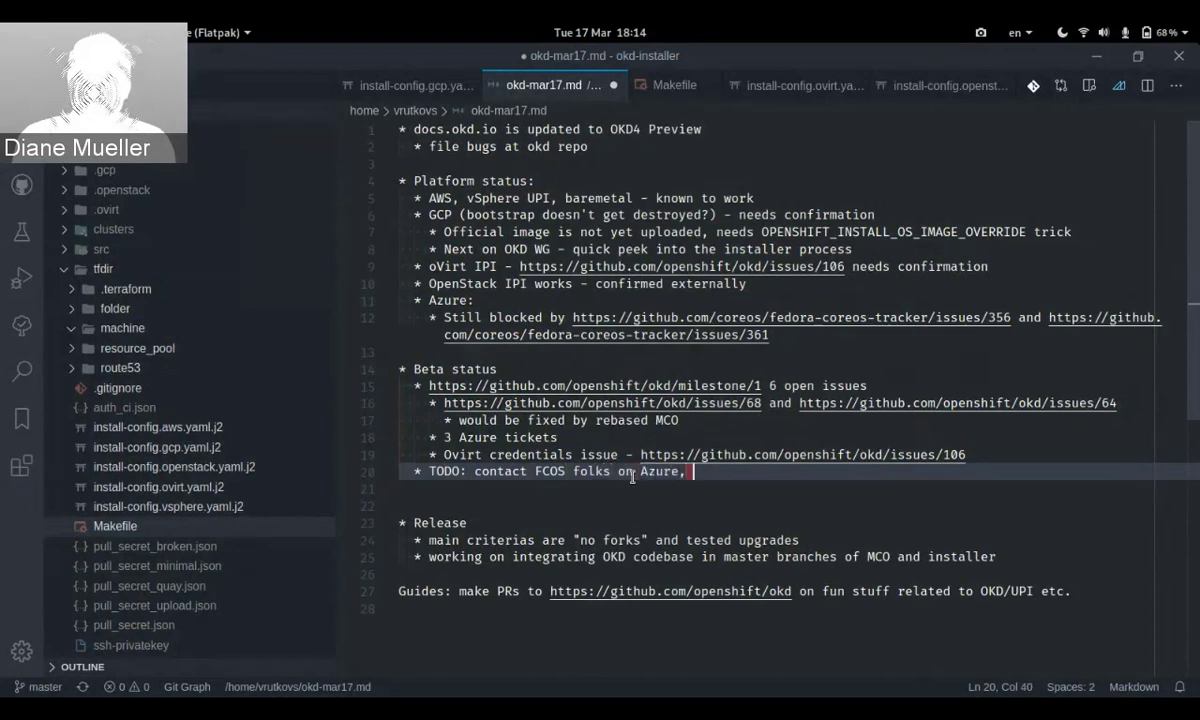
type("check o")
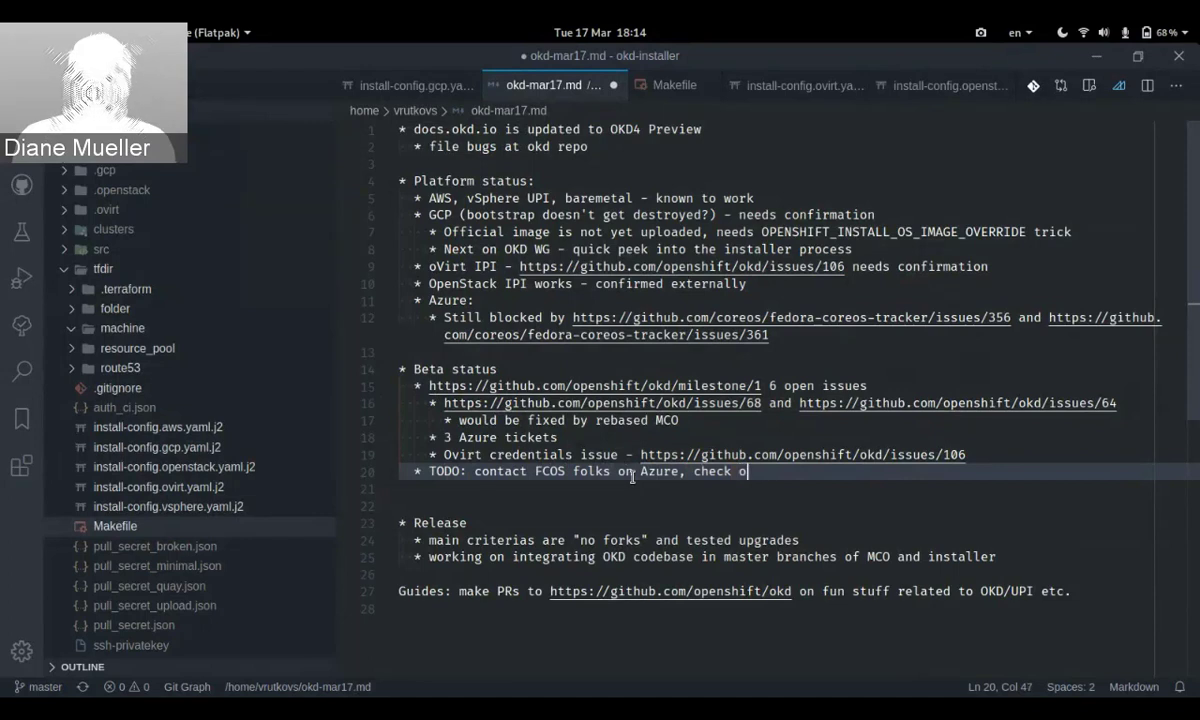
type("Virt / GCP ")
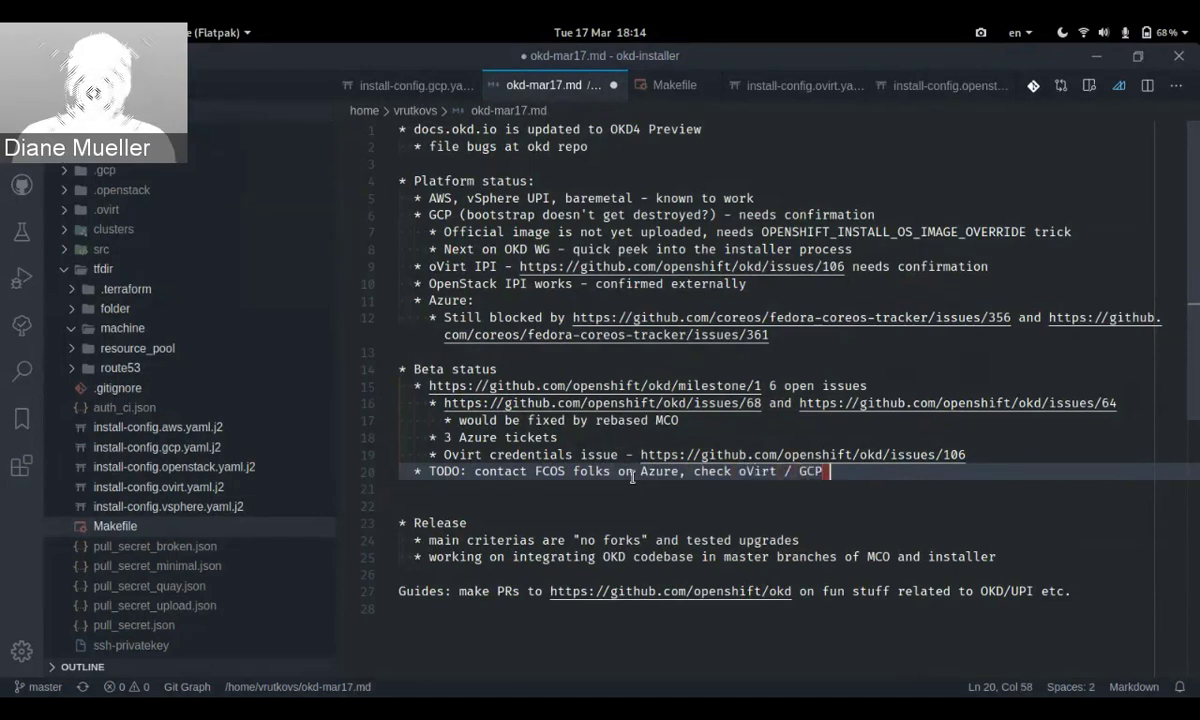
type("bugs")
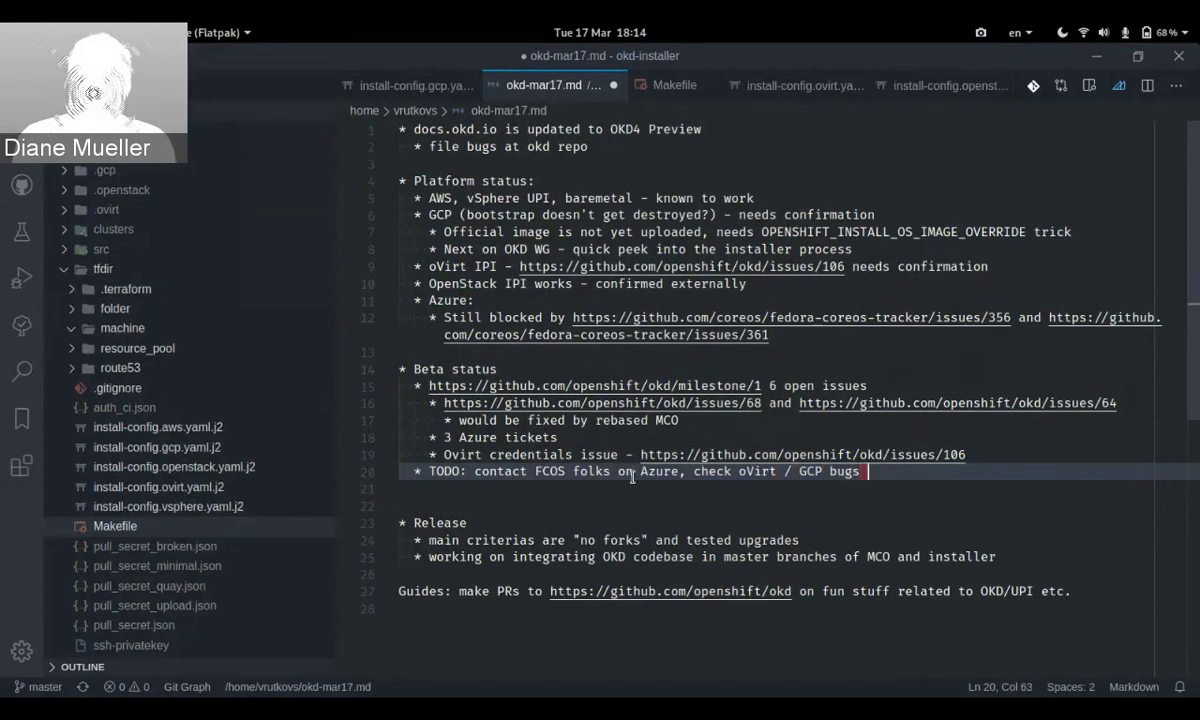
Add an indented sub-bullet under the TODO line reading "Prepare pusblishing to quay".
key("Return")
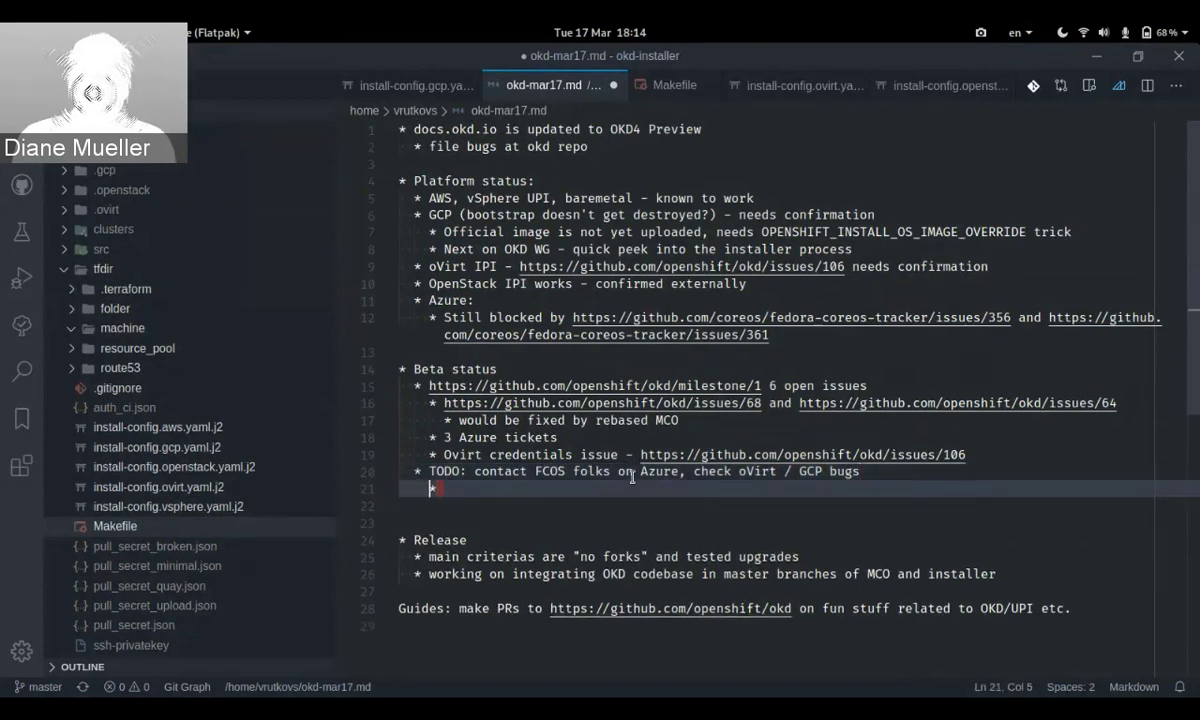
key("Tab")
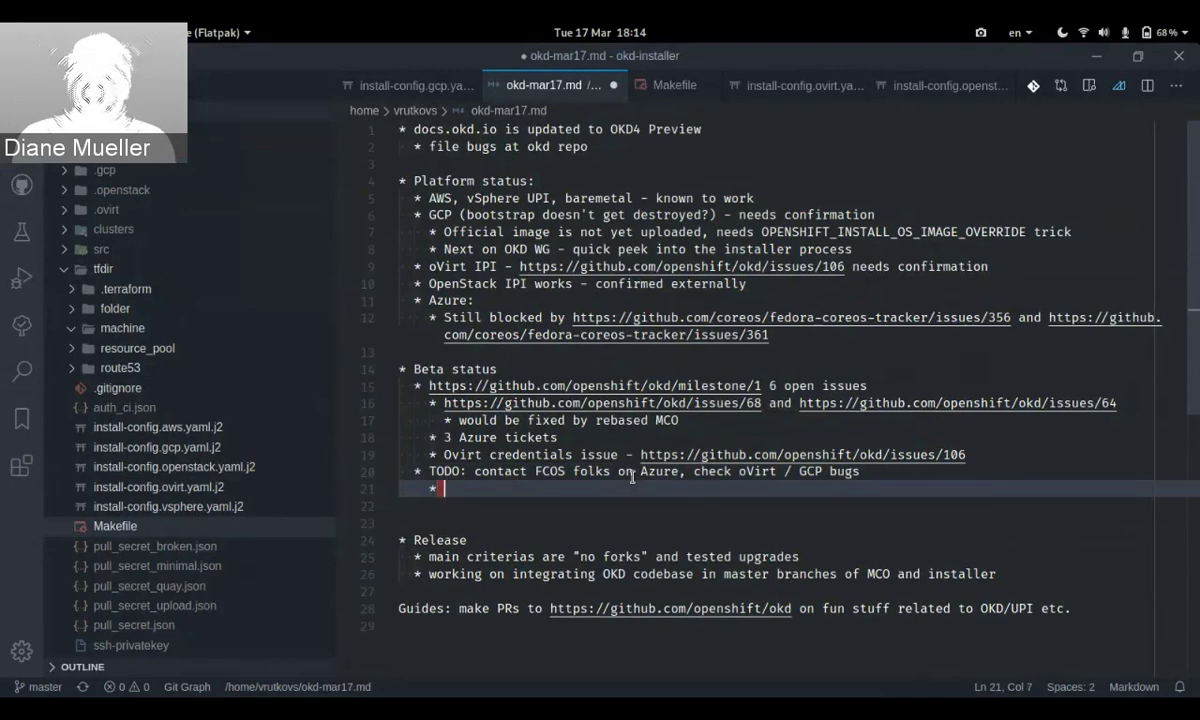
type("A")
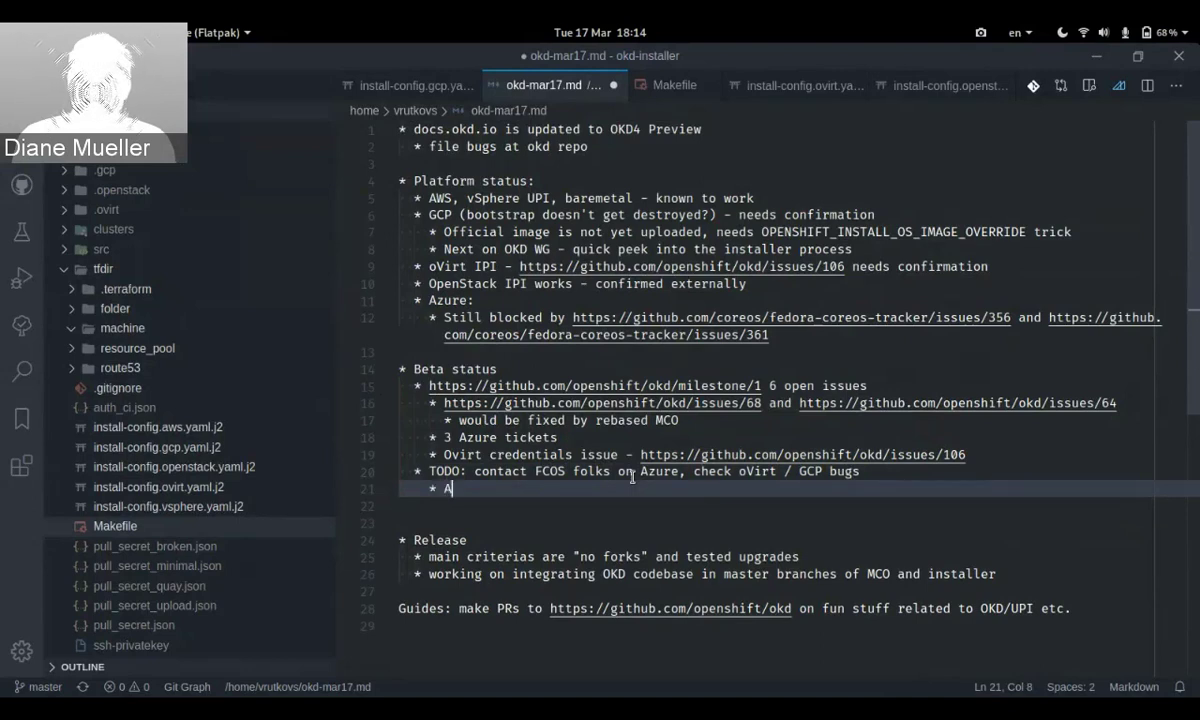
type("nnounce")
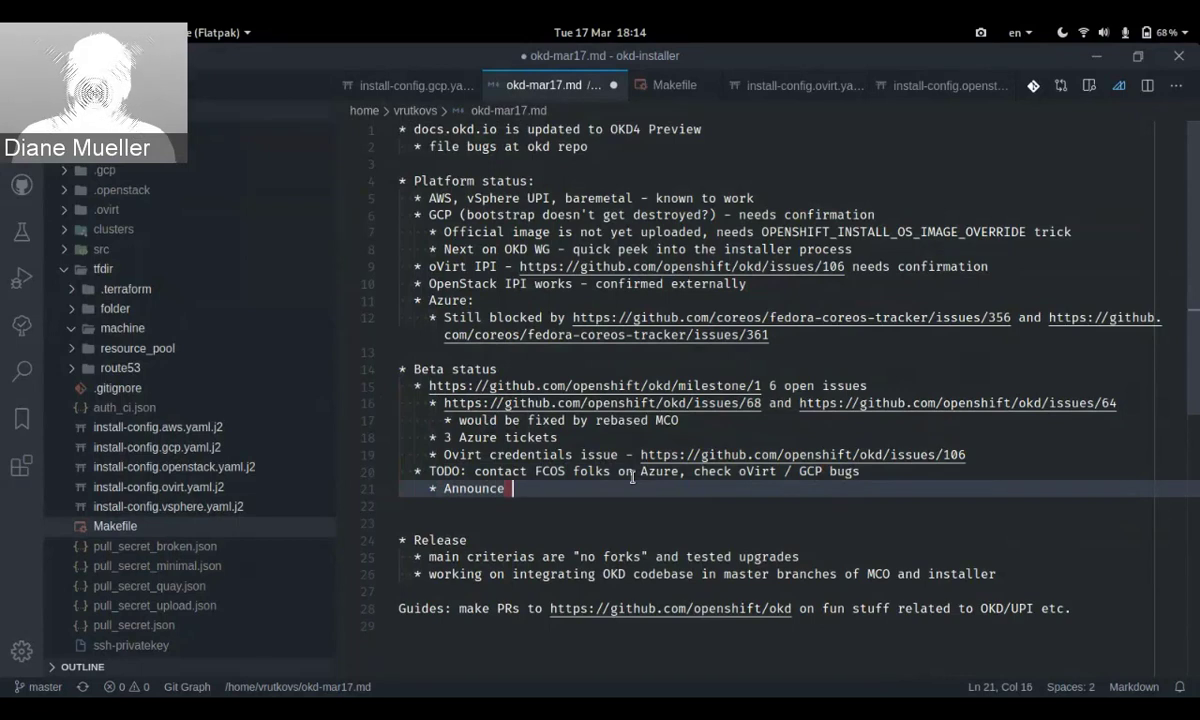
key("ctrl+shift+Left")
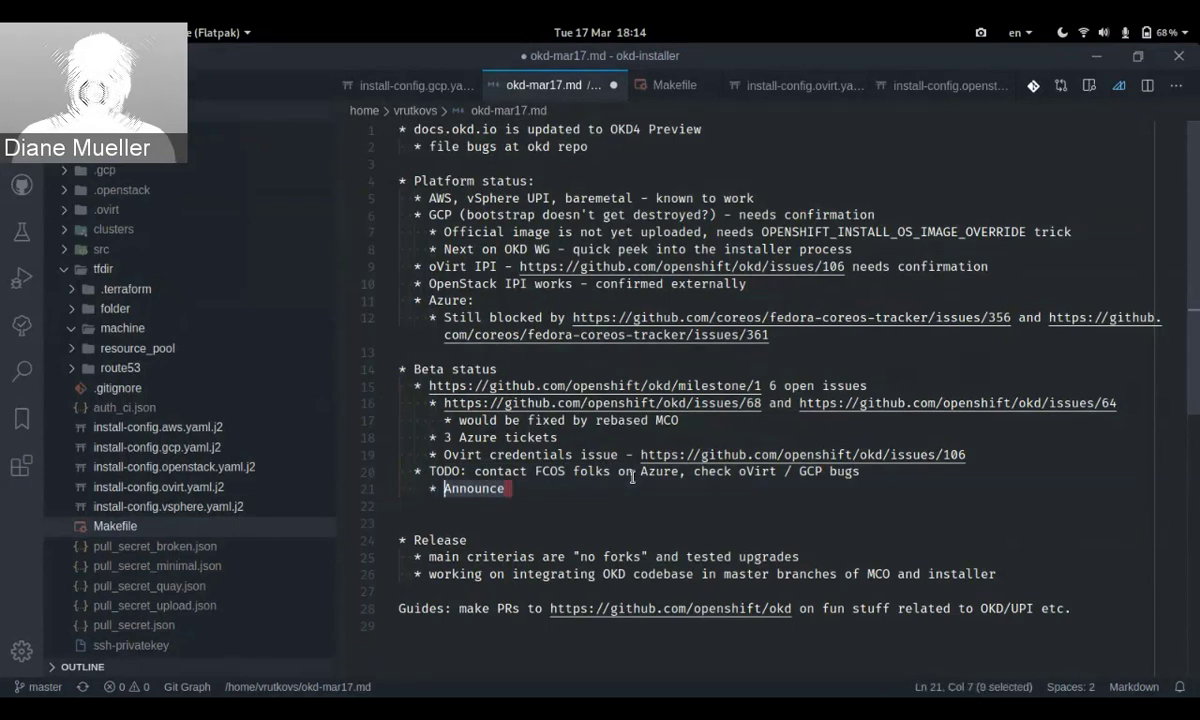
type("Prepare ")
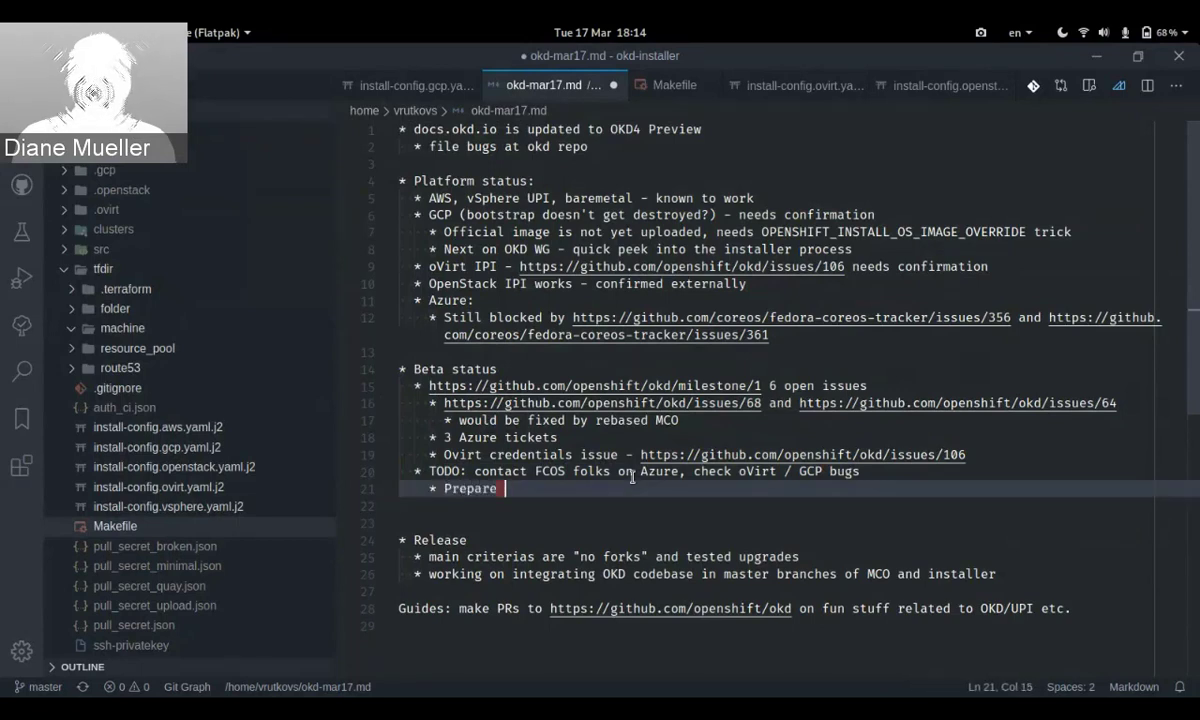
type("qu")
key("BackSpace")
key("BackSpace")
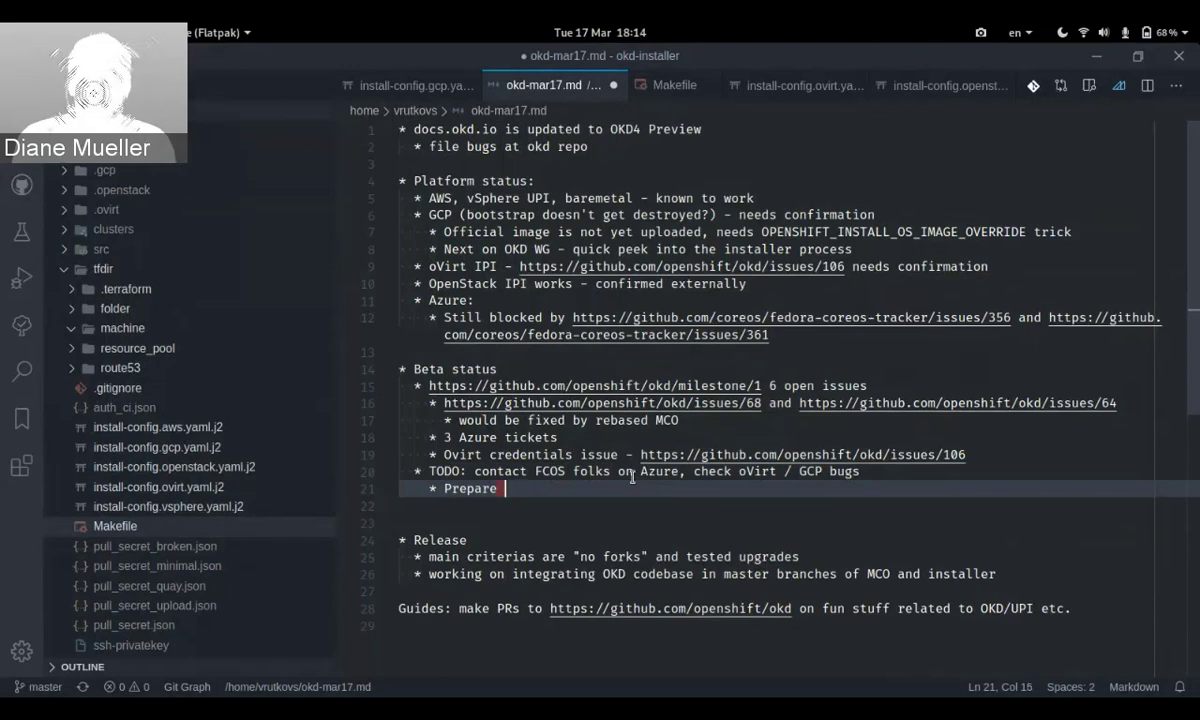
type("pusblishing ")
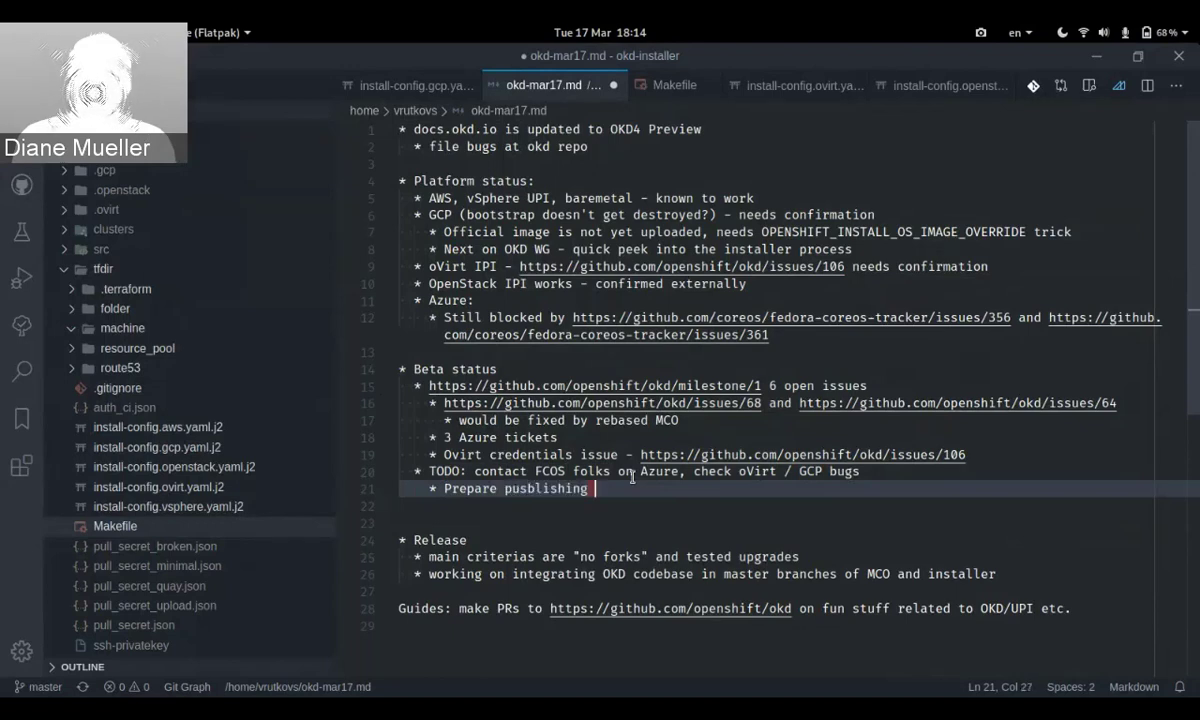
type("to quay")
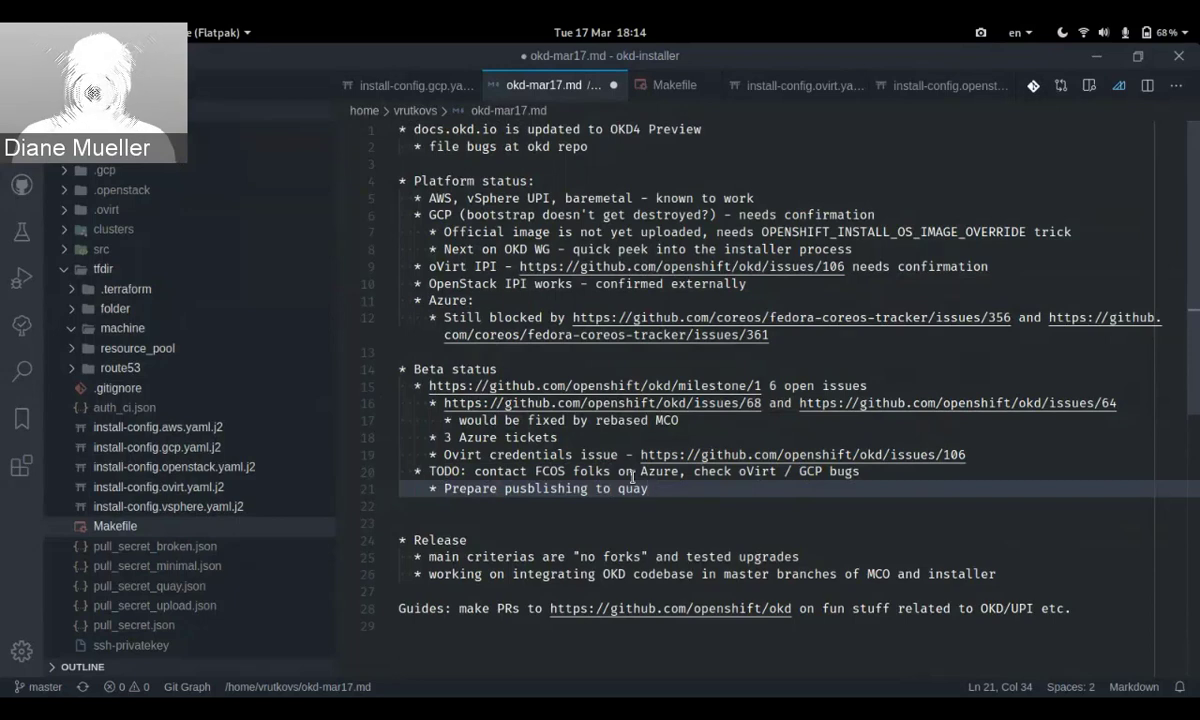
Extend the sub-bullet with ", announce release to chats / blogs / update docs" and save the file.
type(",")
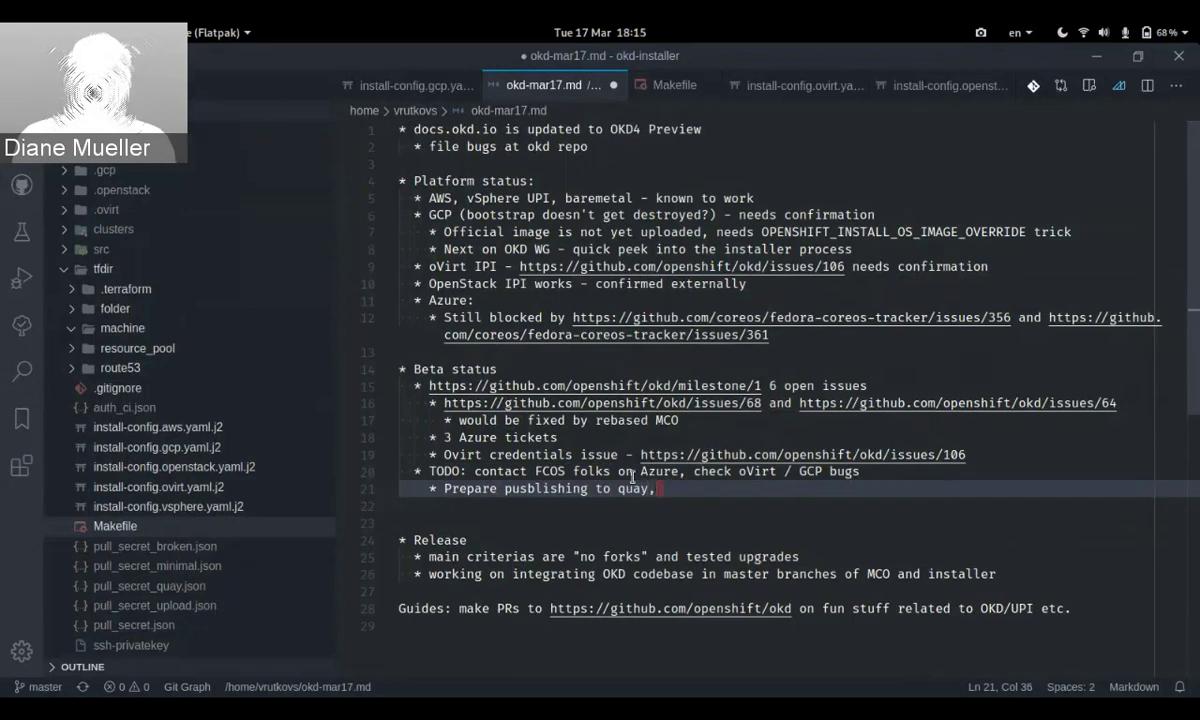
type(" announce re")
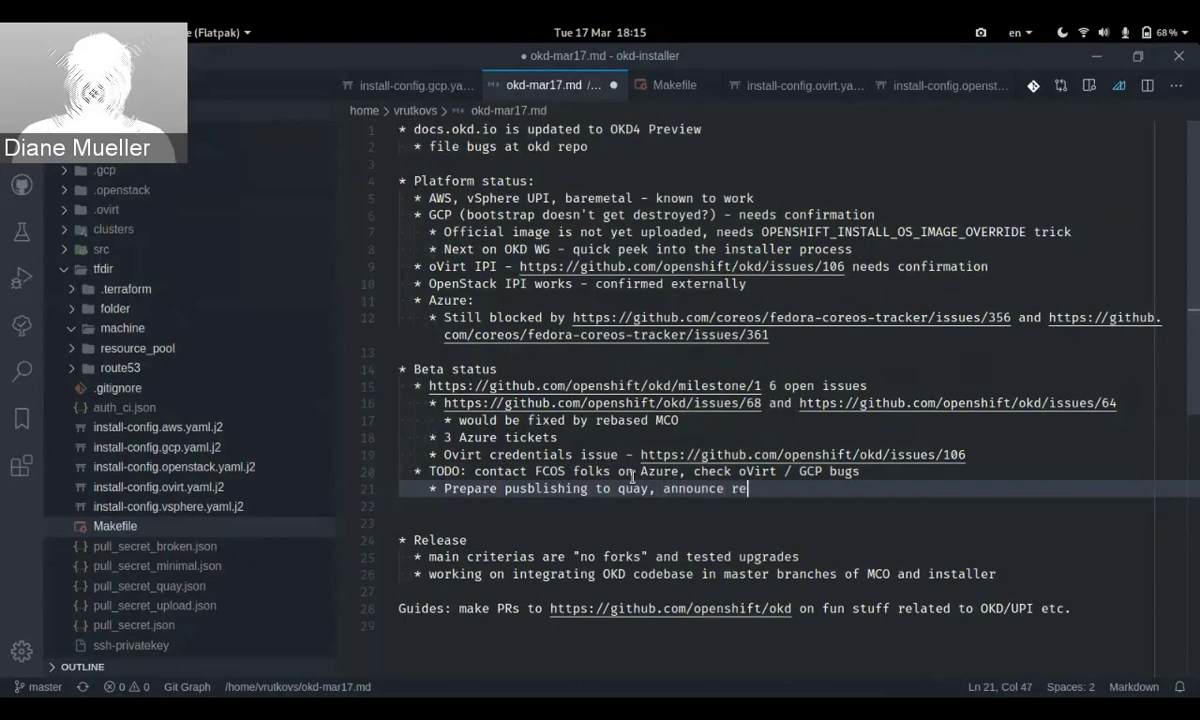
type("lease to ch")
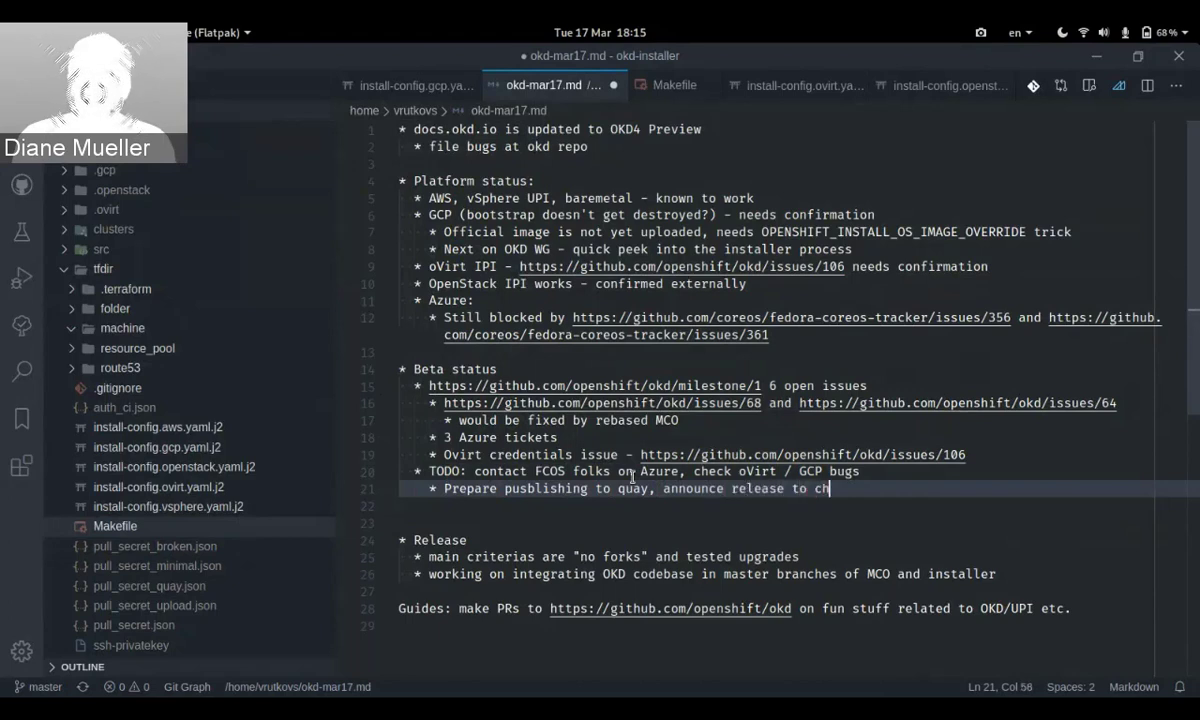
type("ats / ")
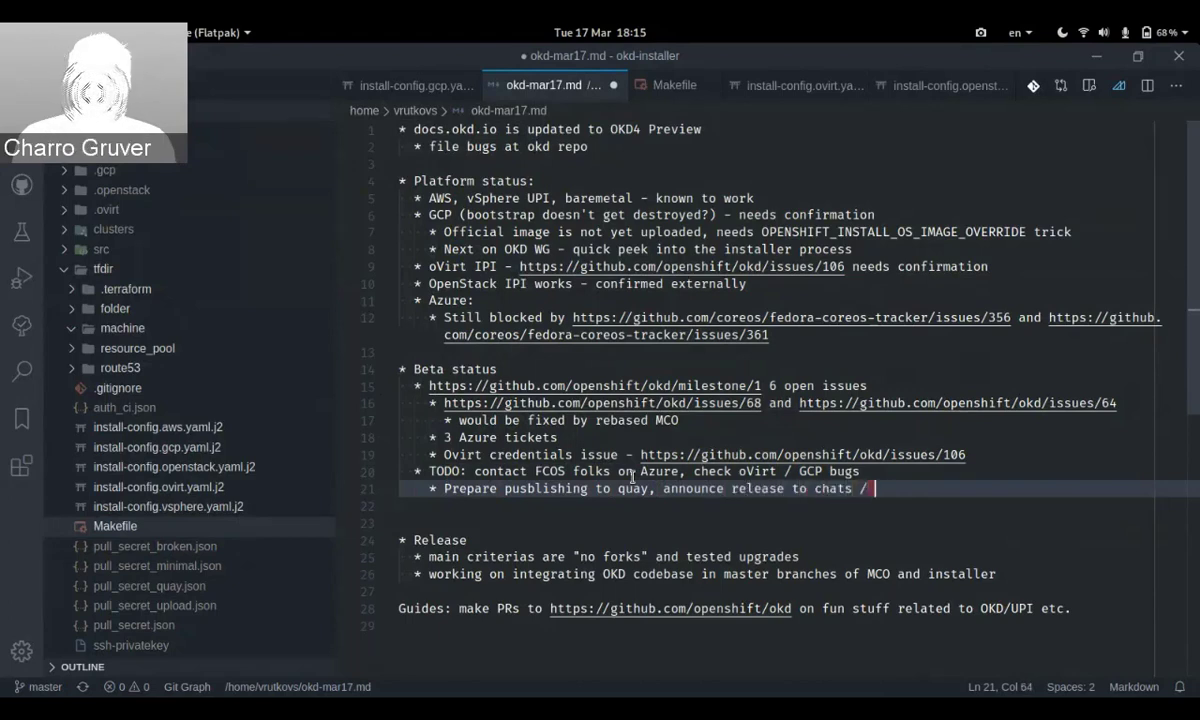
type("blogs /")
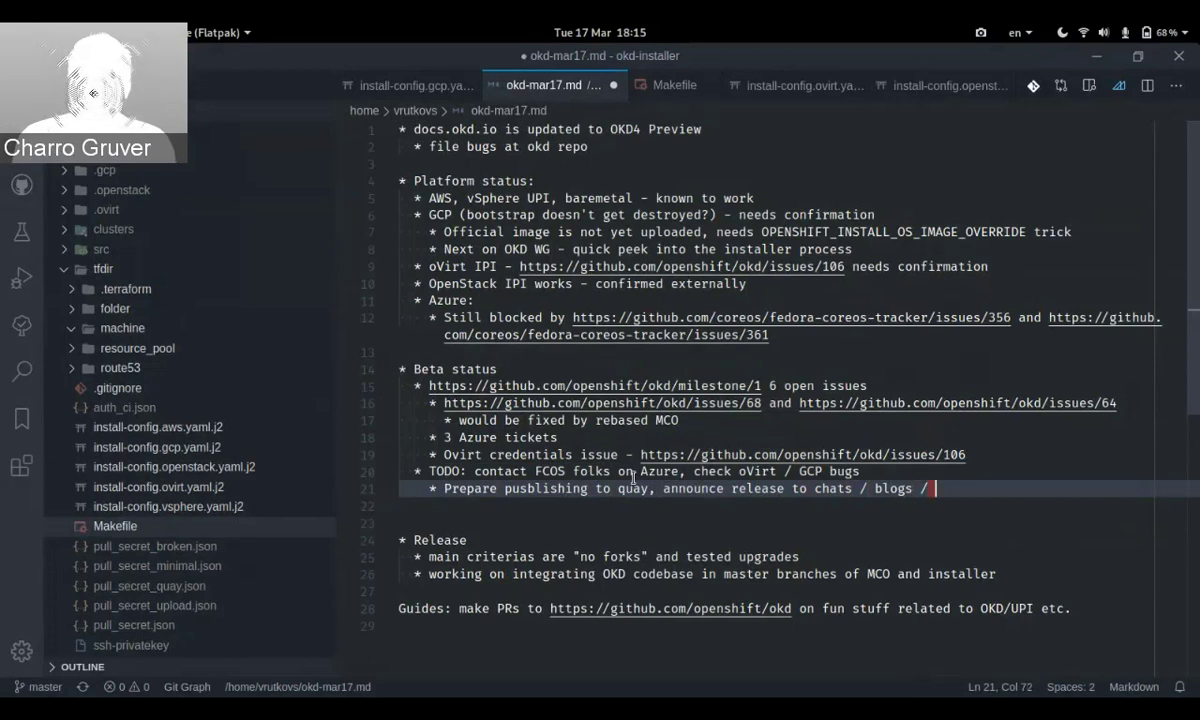
key("BackSpace")
key("BackSpace")
key("BackSpace")
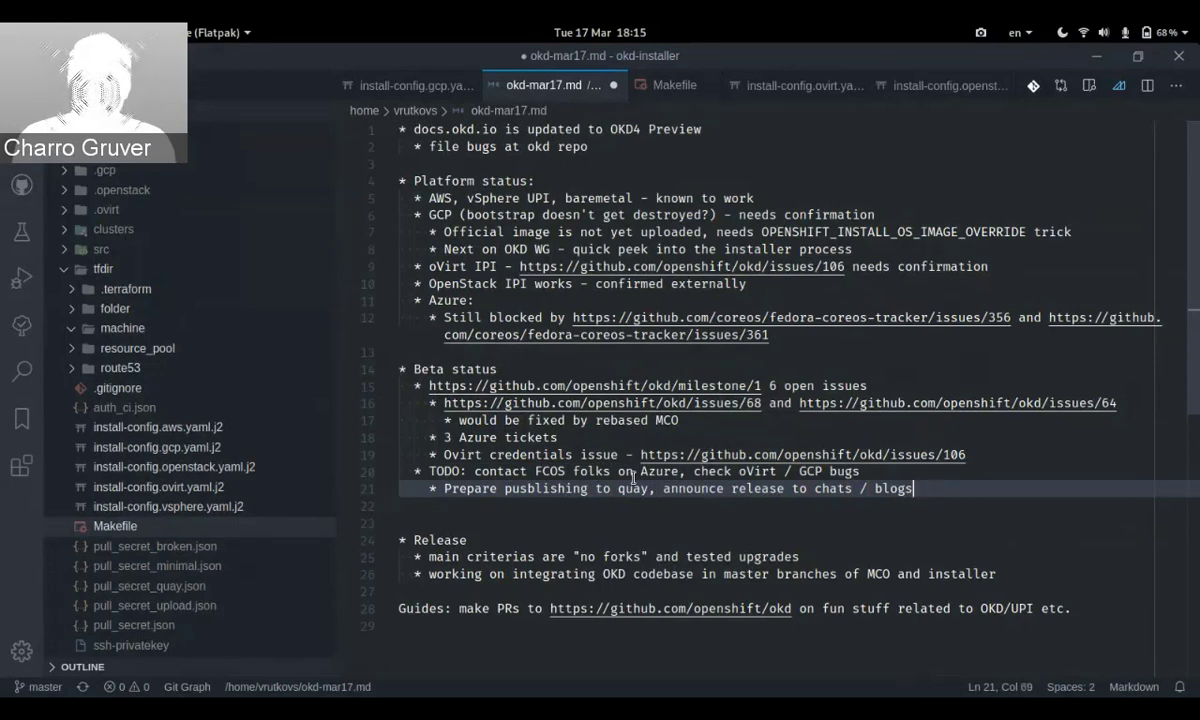
type("/ upda")
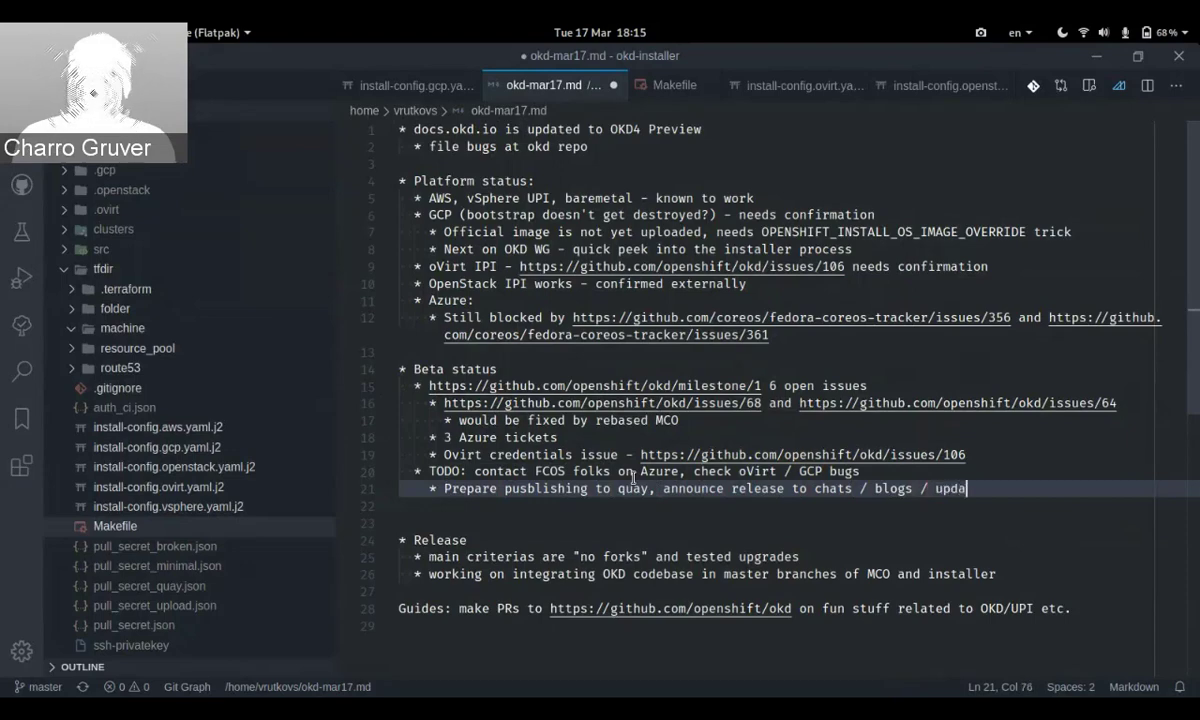
type("te docs")
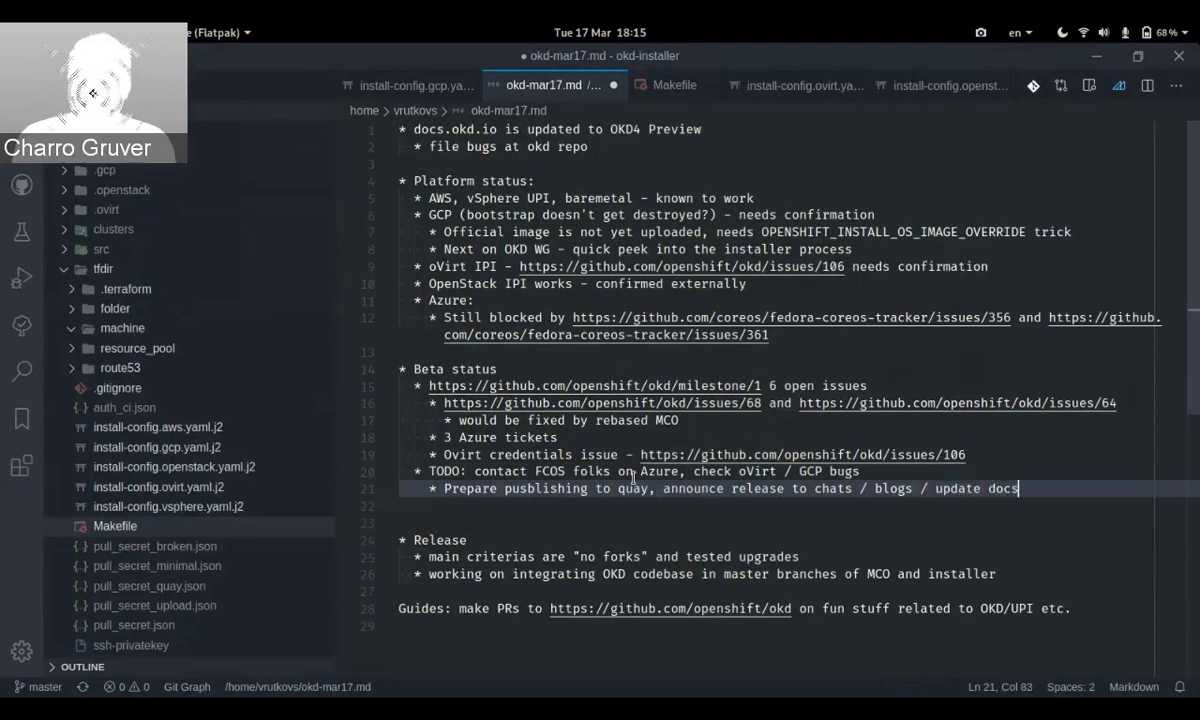
key("ctrl+s")
Switch to the Blue Jeans meeting, check the chat for new messages, and close it.
key("alt+Tab")
key("alt+Tab")
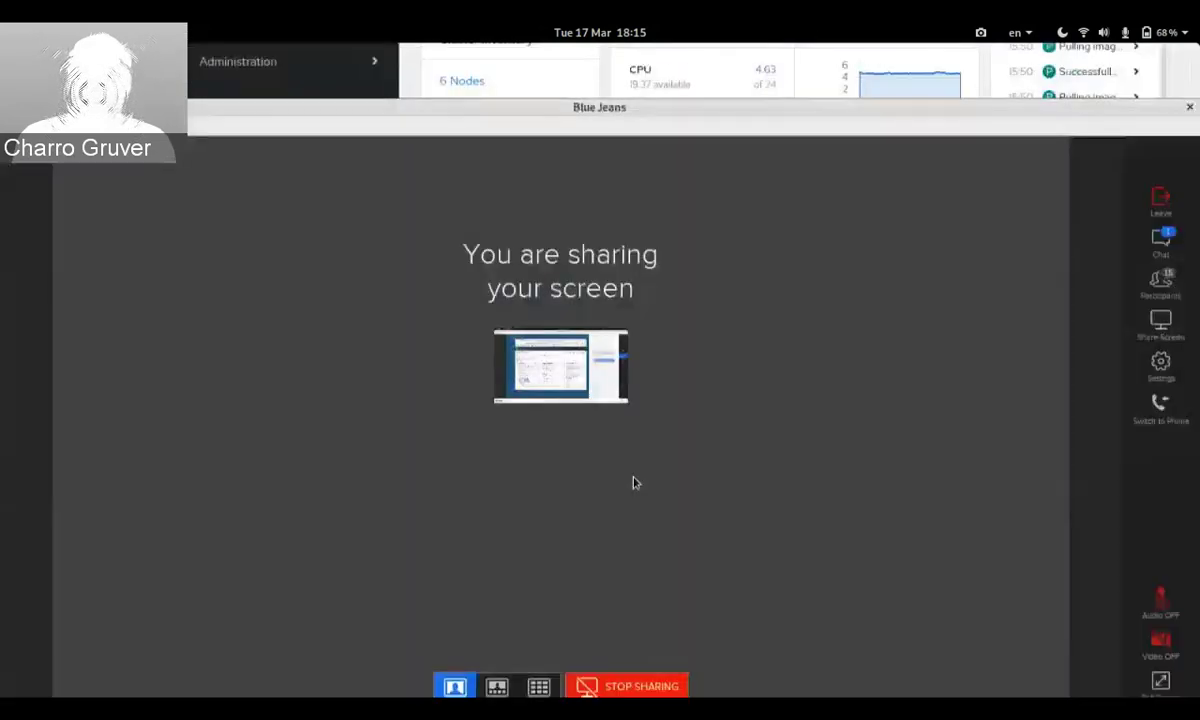
left_click(1160, 188)
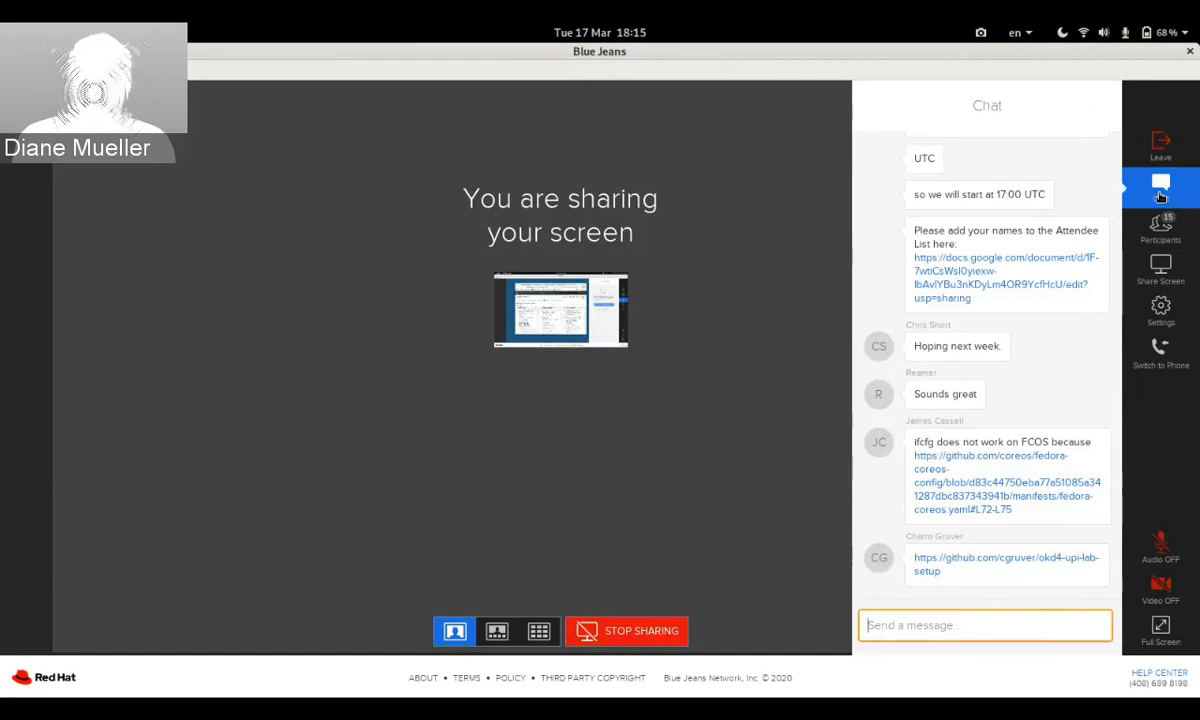
left_click(1160, 188)
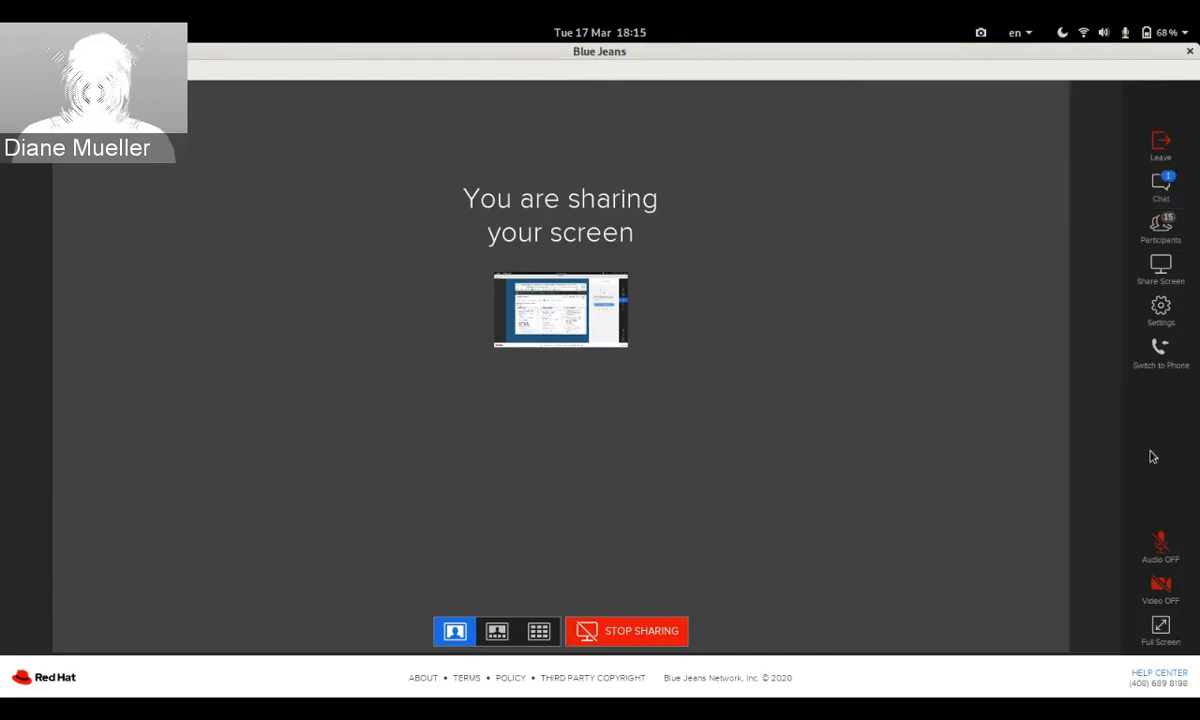
Open the meeting chat, read the newest message, and close the chat again.
left_click(1160, 192)
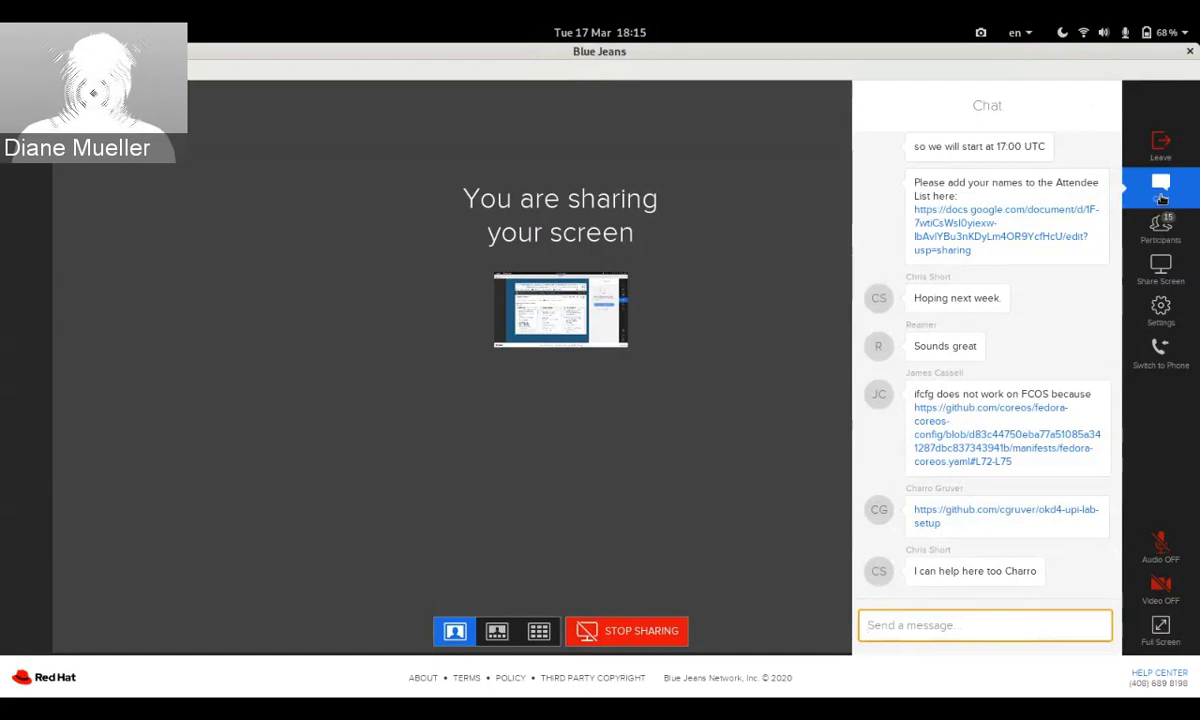
left_click(1160, 192)
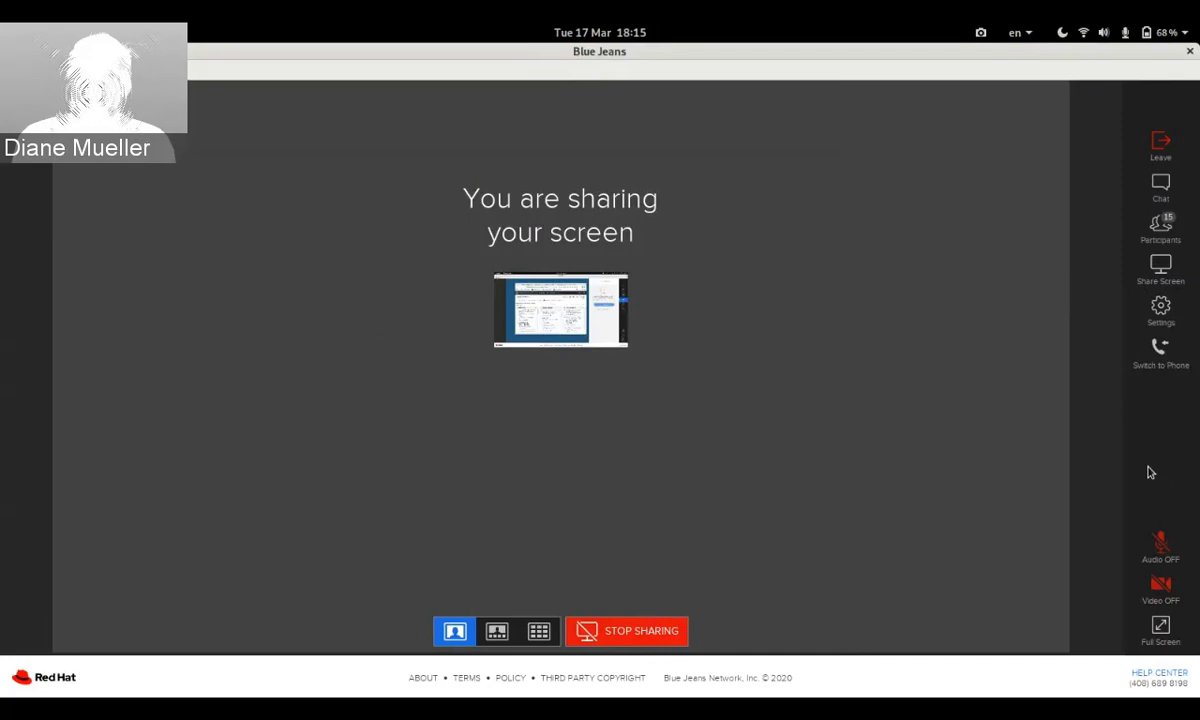
Switch to the code editor and cut "announce release to chats / blogs /" from the "Prepare pusblishing to quay" sub-bullet, keeping "update docs".
key("alt+Tab")
key("alt+Tab")
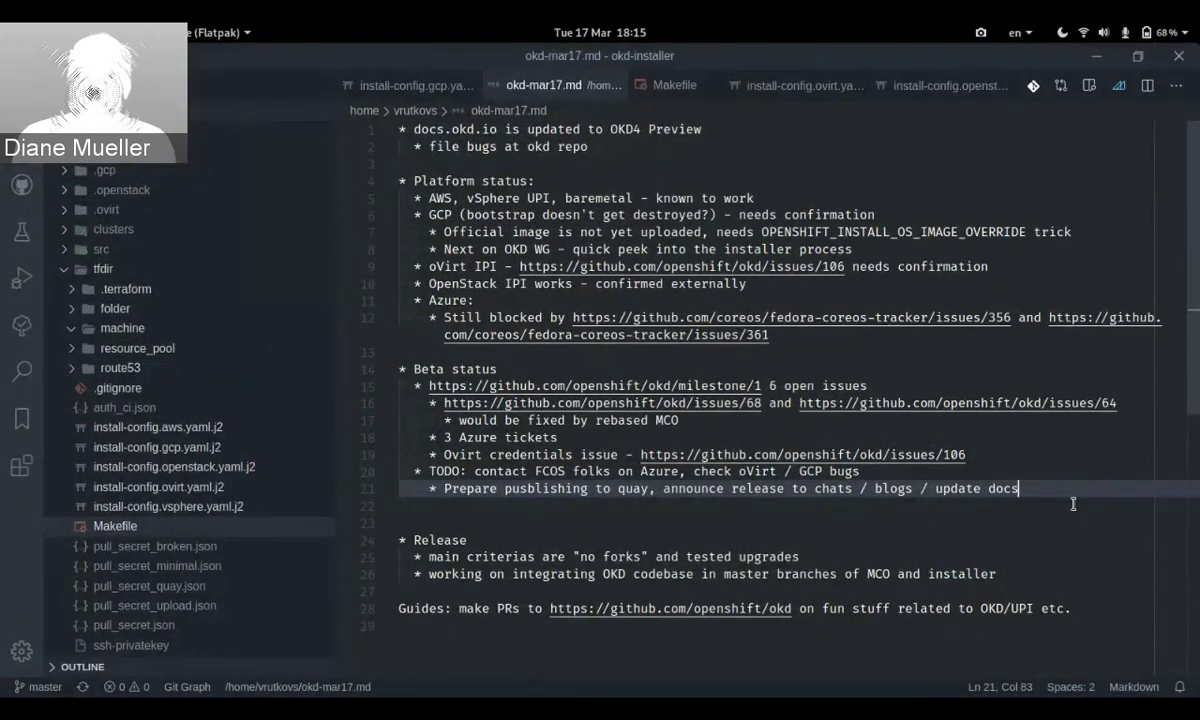
key("ctrl+Left")
key("ctrl+Left")
key("ctrl+Left")
key("ctrl+Left")
key("ctrl+Left")
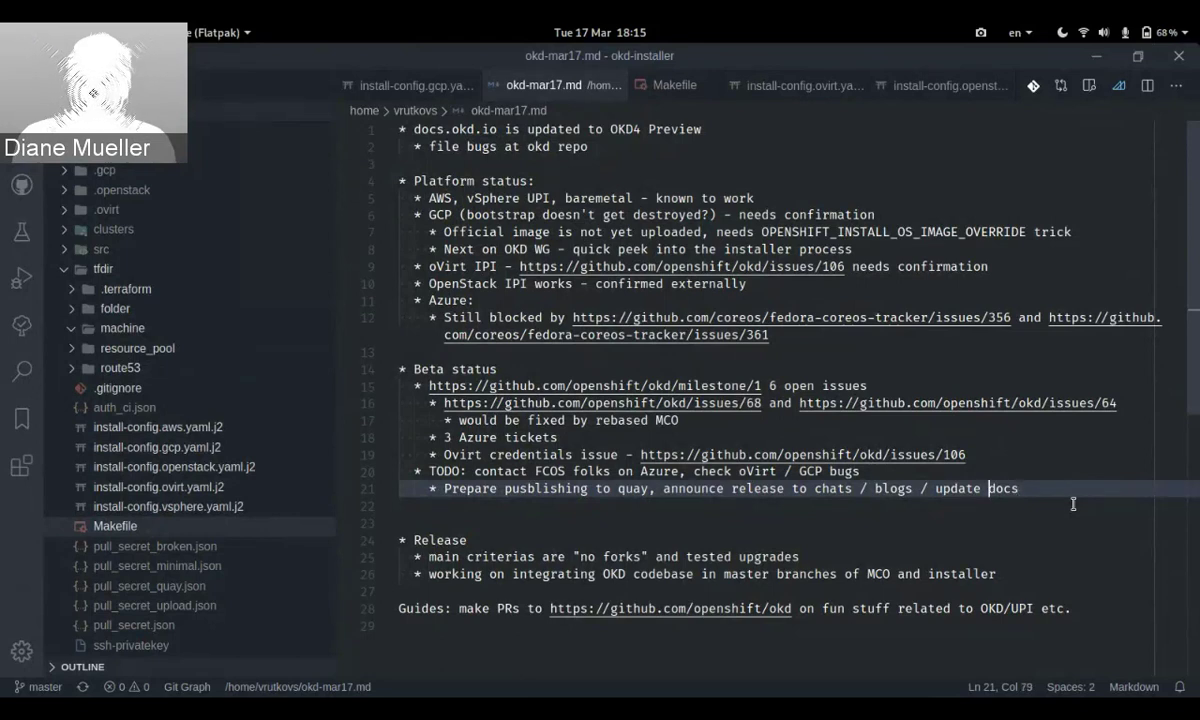
key("ctrl+Left")
key("ctrl+Left")
key("ctrl+Left")
key("ctrl+Left")
key("Left")
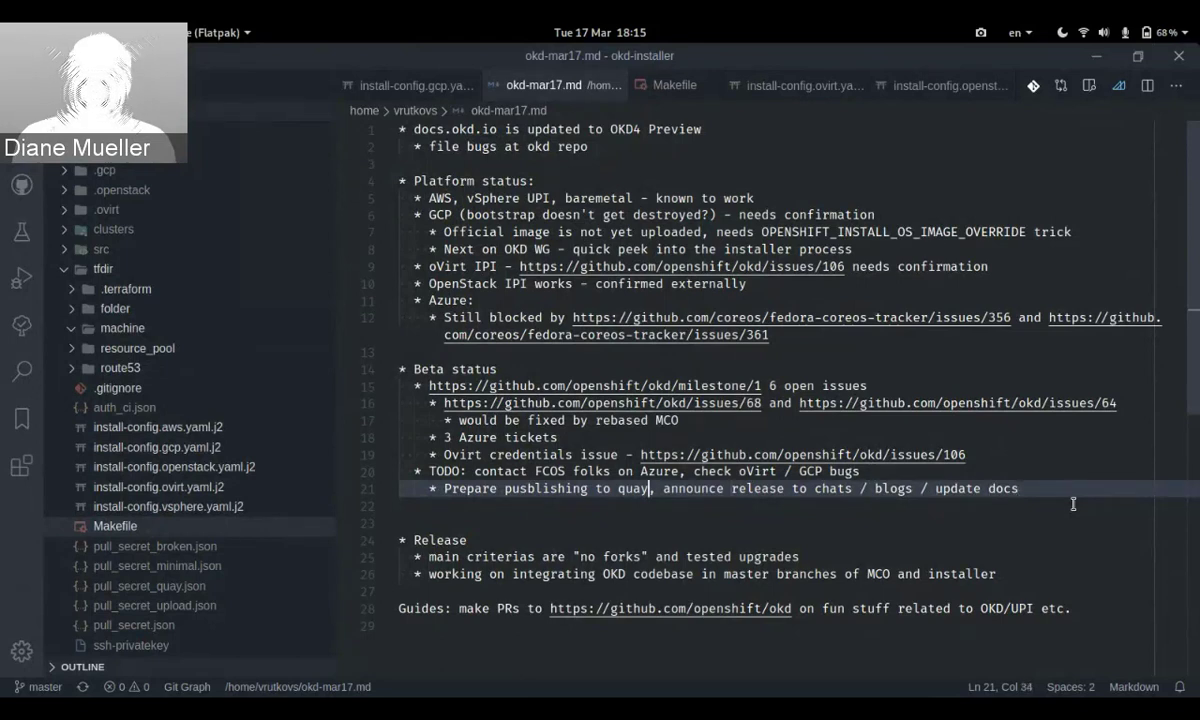
key("Right")
key("shift+End")
key("shift+Left")
key("shift+Left")
key("shift+Left")
key("shift+Left")
key("shift+Left")
key("shift+Left")
key("shift+Left")
key("shift+Left")
key("shift+Left")
key("shift+Left")
key("shift+Left")
key("shift+Left")
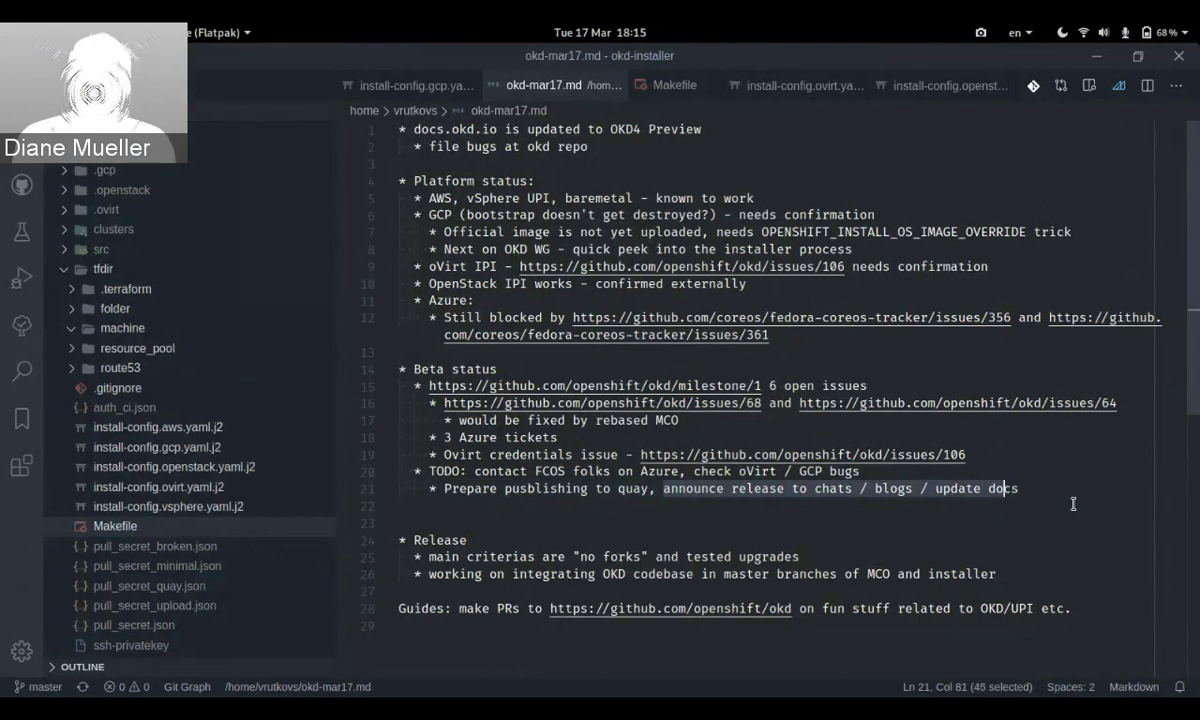
key("ctrl+x")
key("Delete")
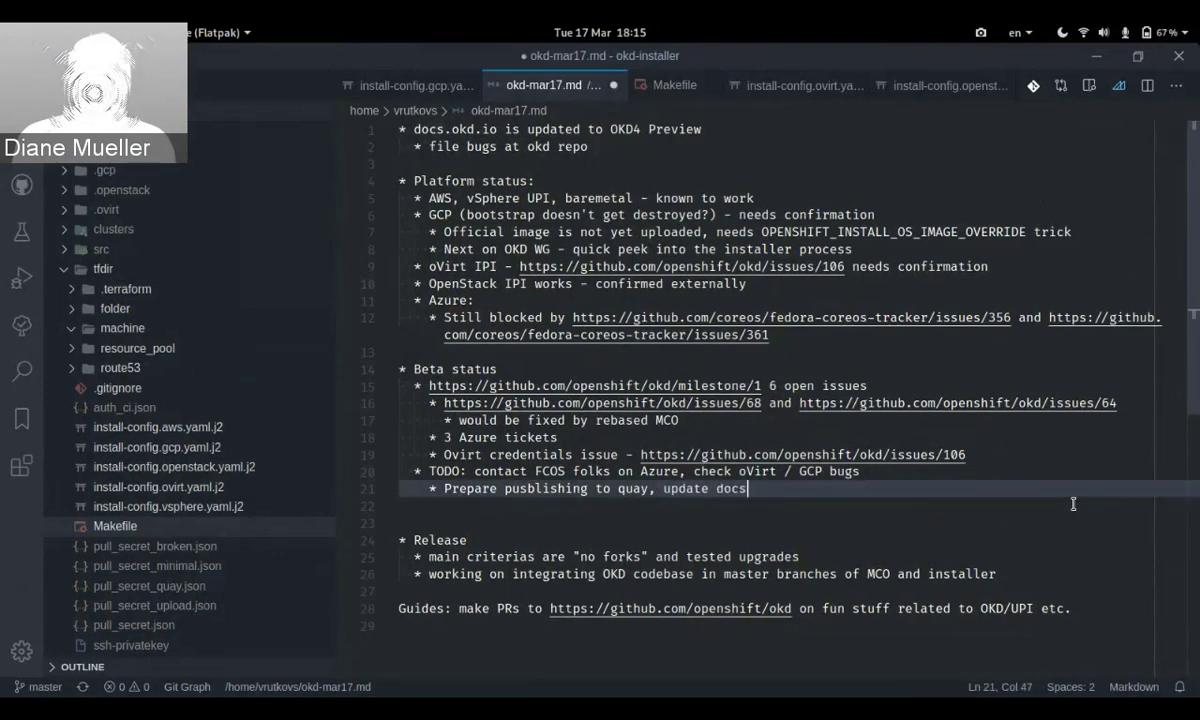
Add the sub-bullet "announce release to chats / blogs / Fedora magazine", remove the extra blank line below it, and save the file.
key("End")
key("Return")
key("ctrl+v")
type("Fedora ")
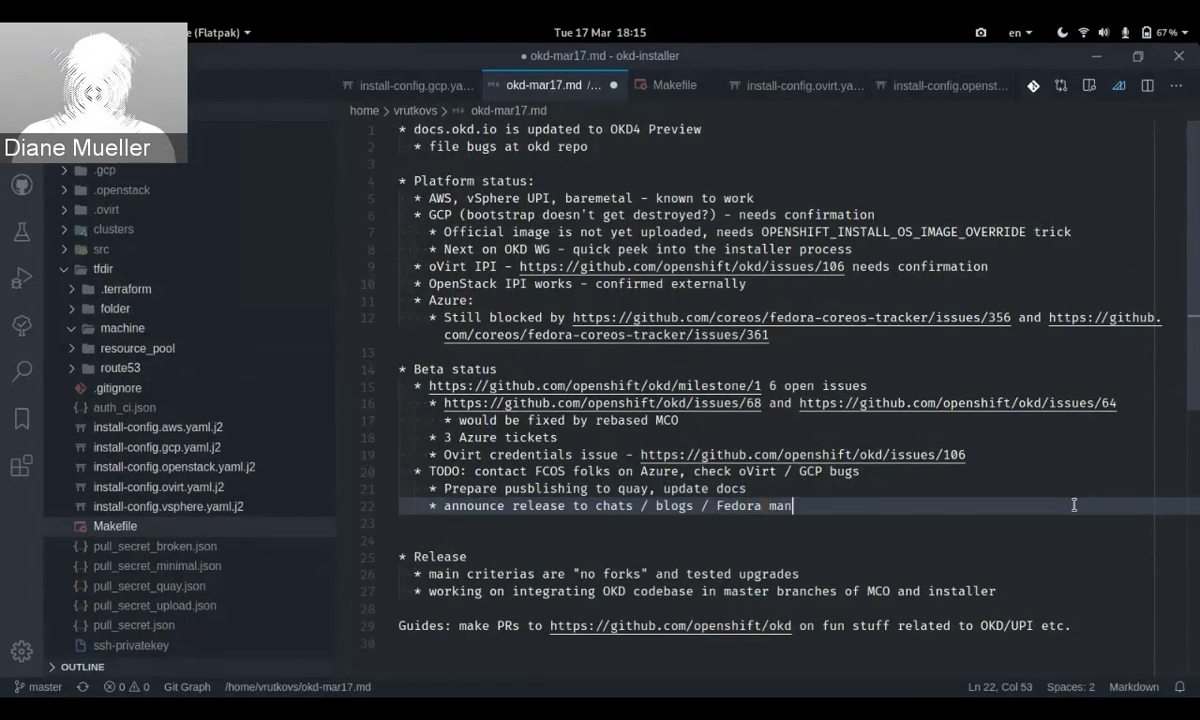
type("magazine")
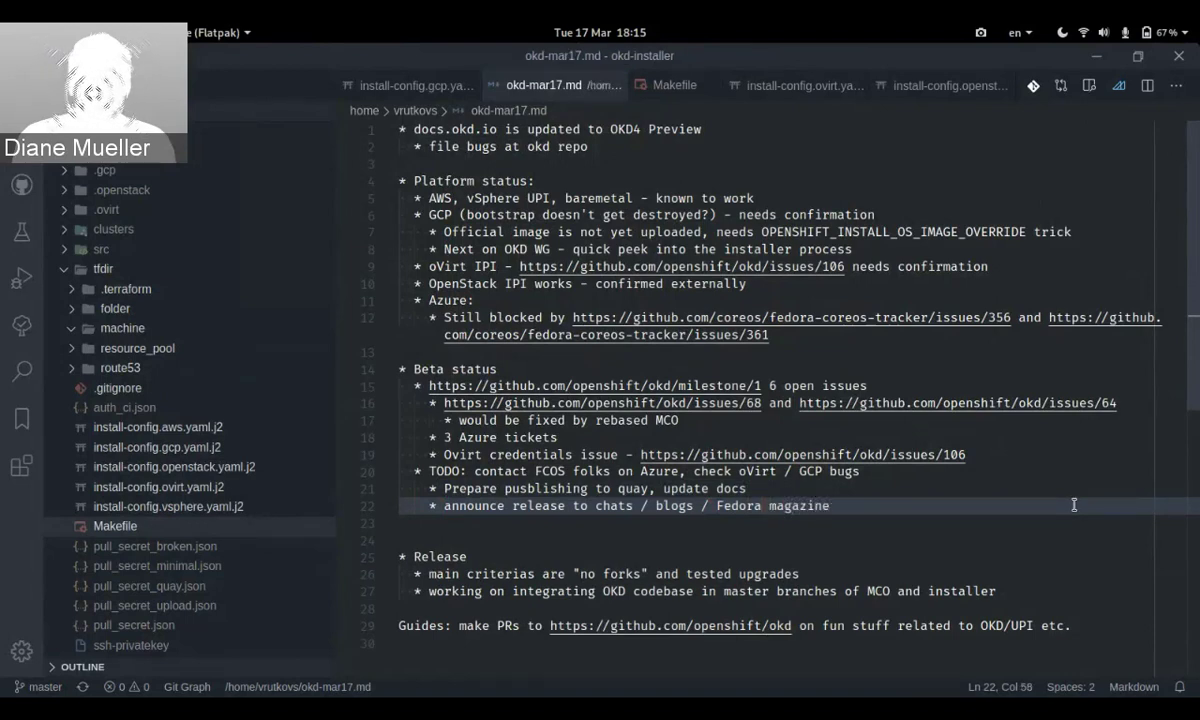
key("Down")
key("Delete")
key("ctrl+s")
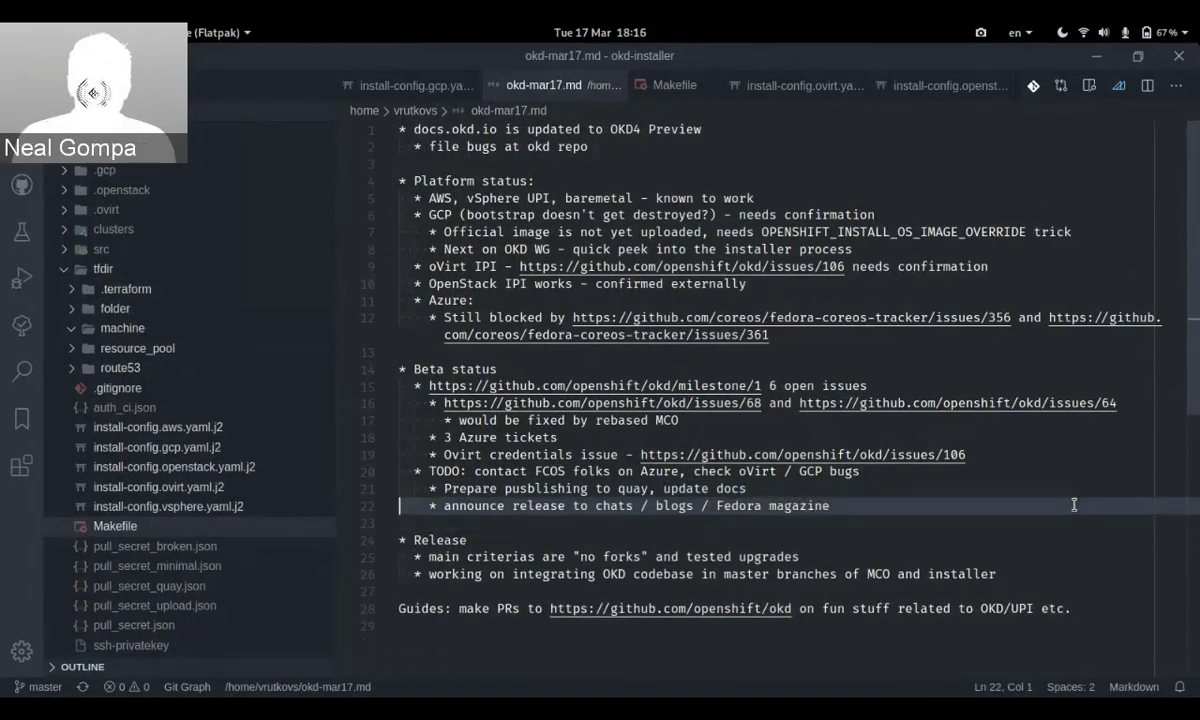
Switch to Blue Jeans, read the link newly posted in the chat, and close the chat.
key("alt+Tab")
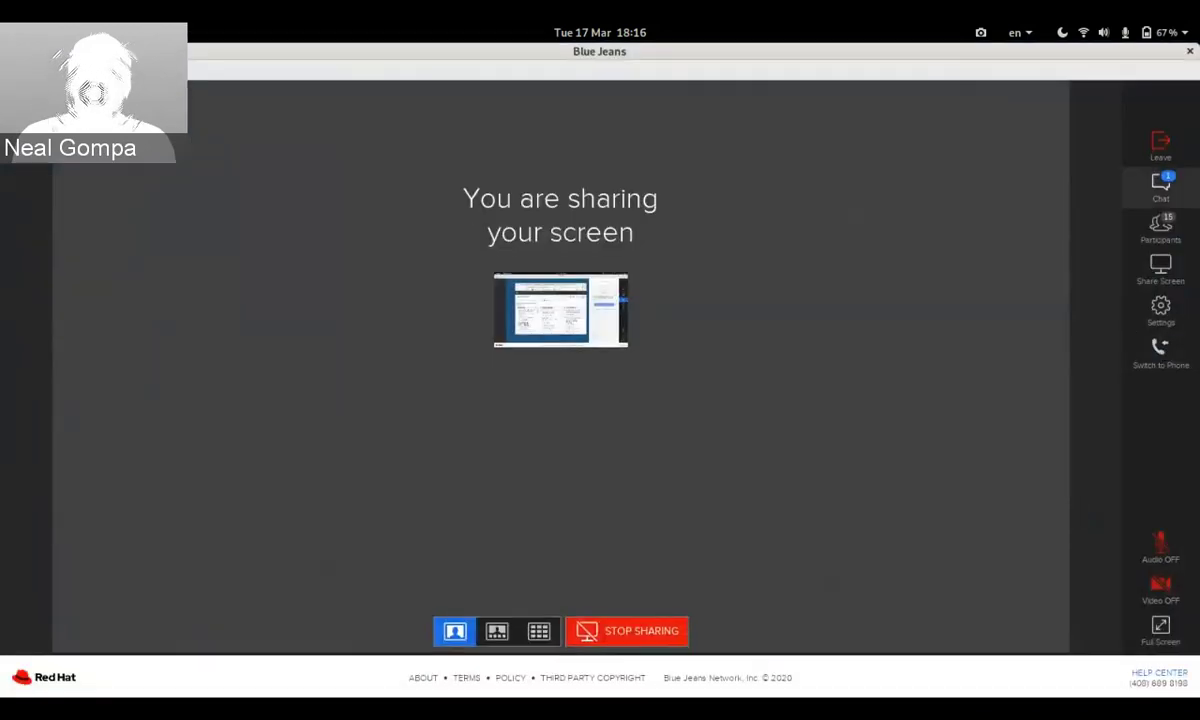
left_click(1172, 184)
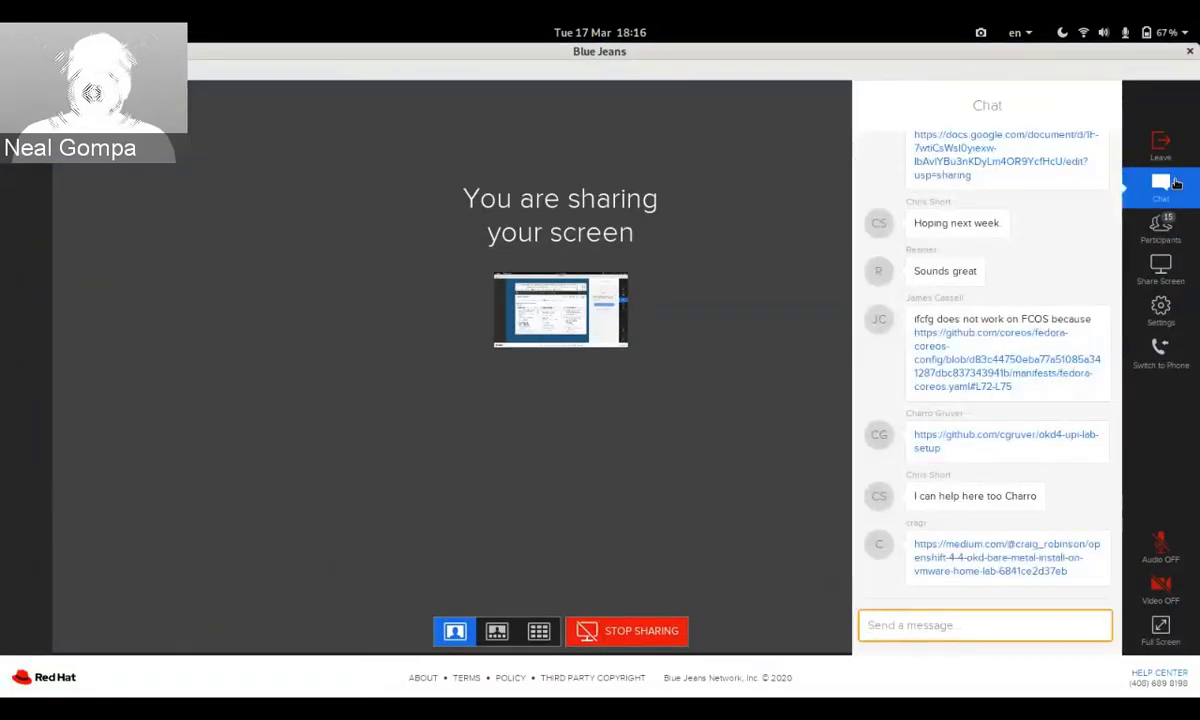
left_click(1174, 184)
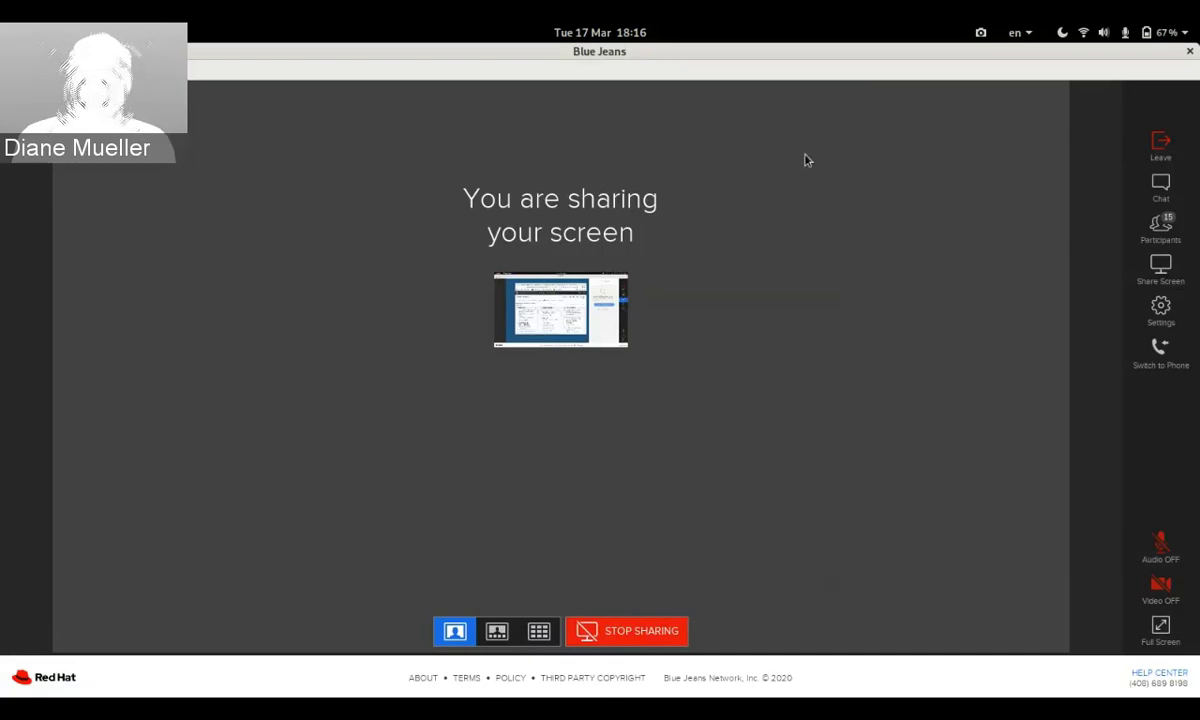
Back in the code editor, add the sub-bullet "tentative Mar 27" under the TODO, consulting the system calendar for the date.
key("super+h")
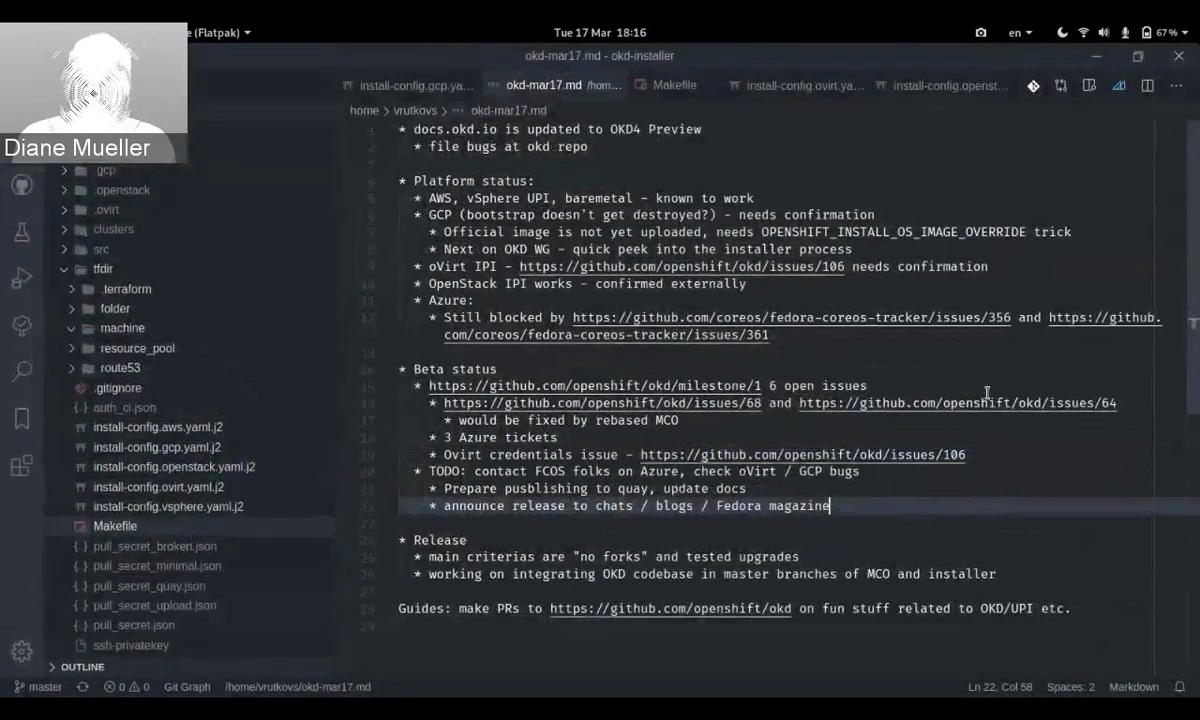
key("Return")
type("tent")
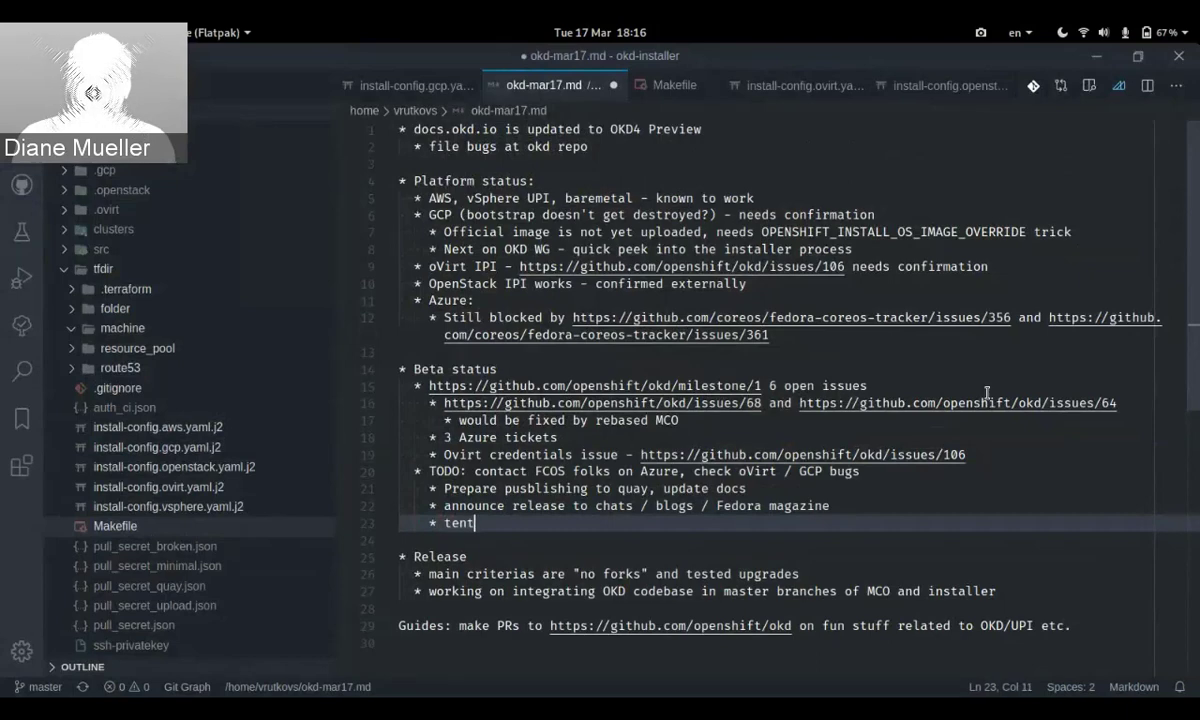
type("ative")
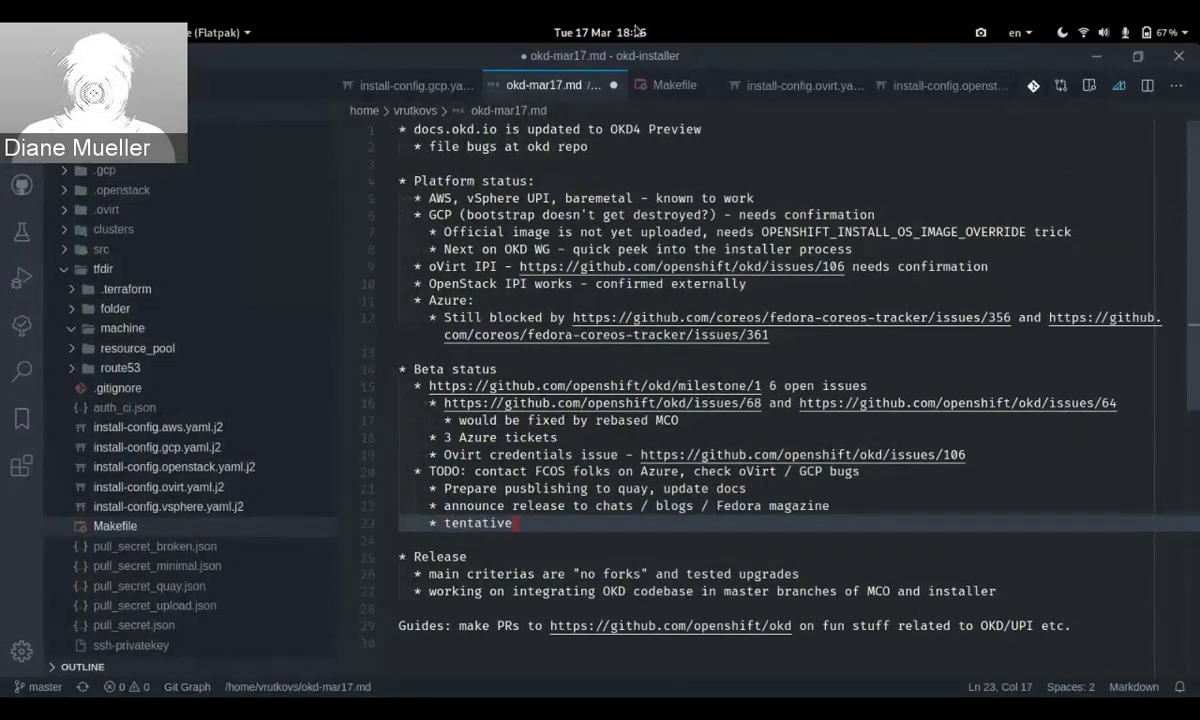
left_click(577, 31)
left_click(577, 31)
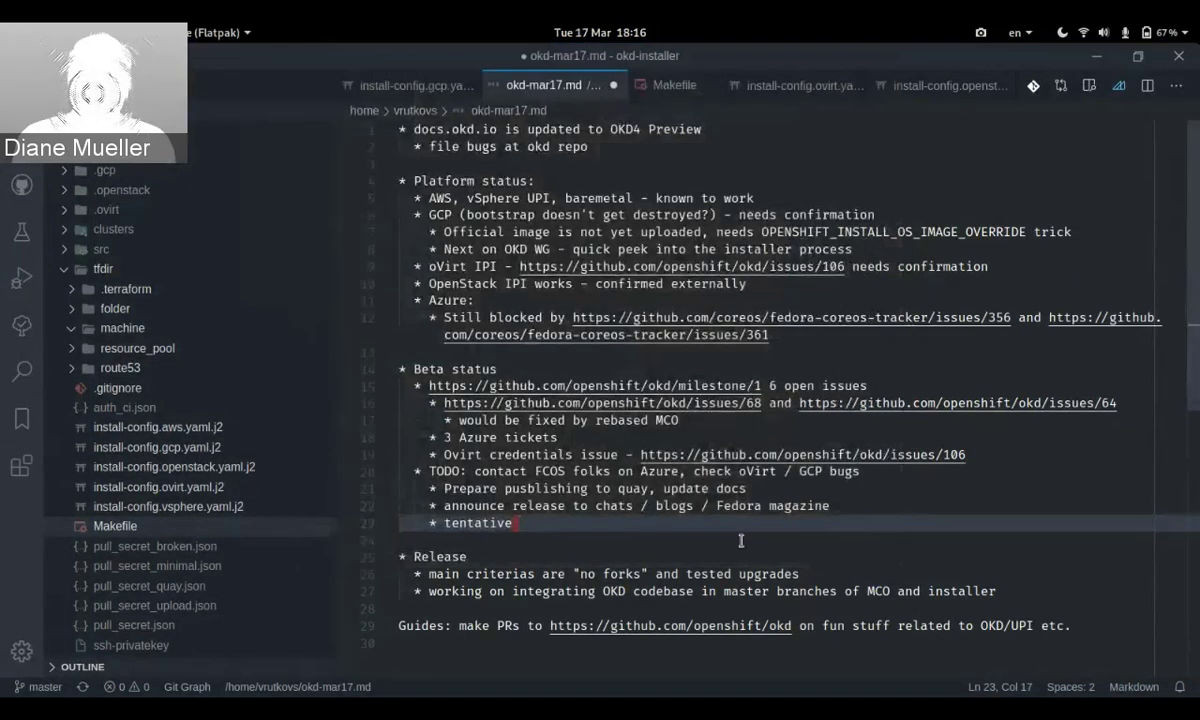
type("Mar 27")
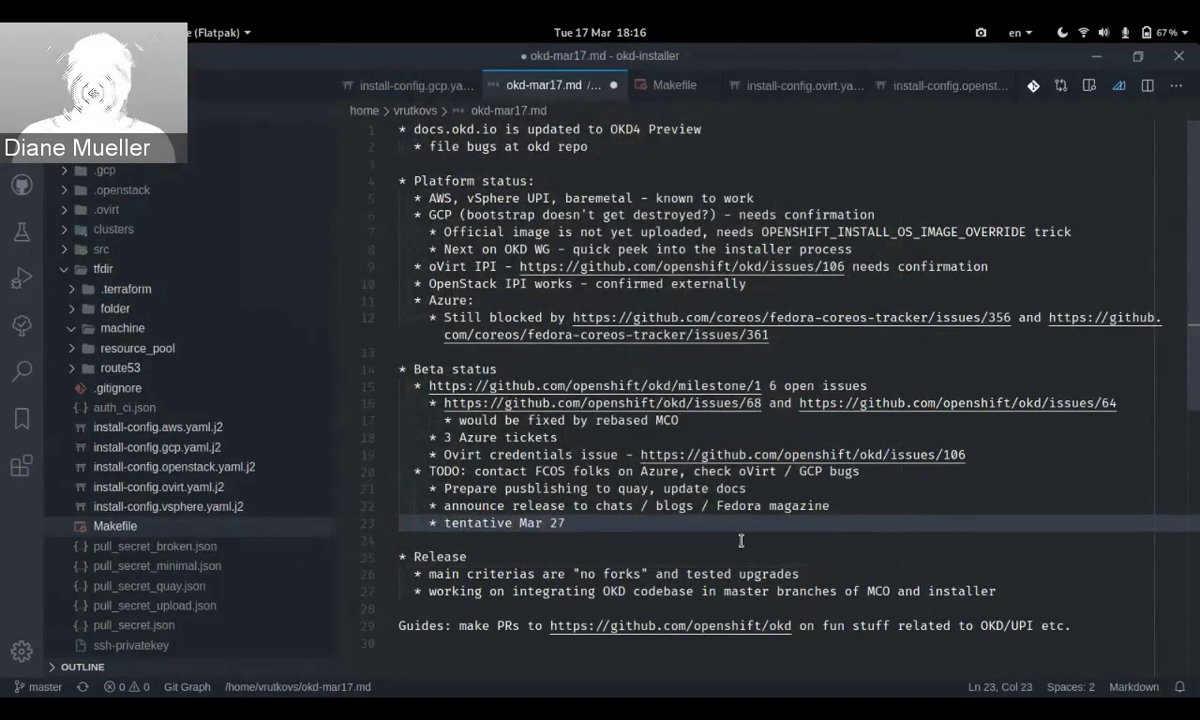
key("BackSpace")
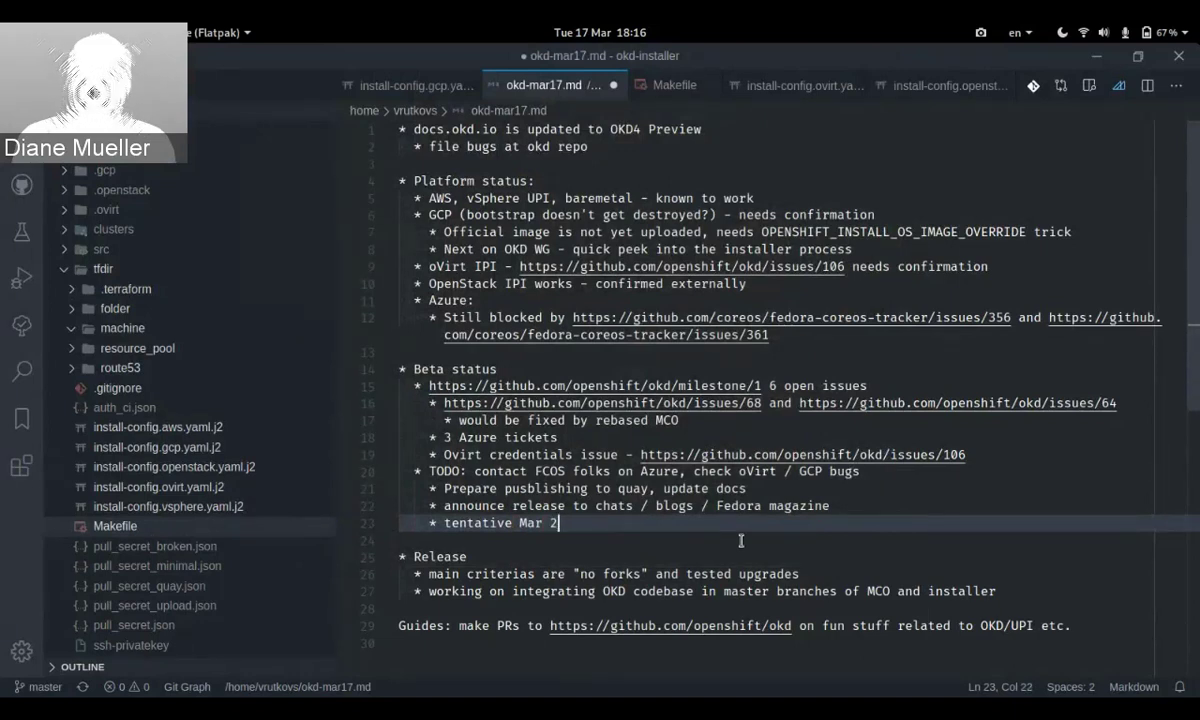
type("4")
left_click(637, 31)
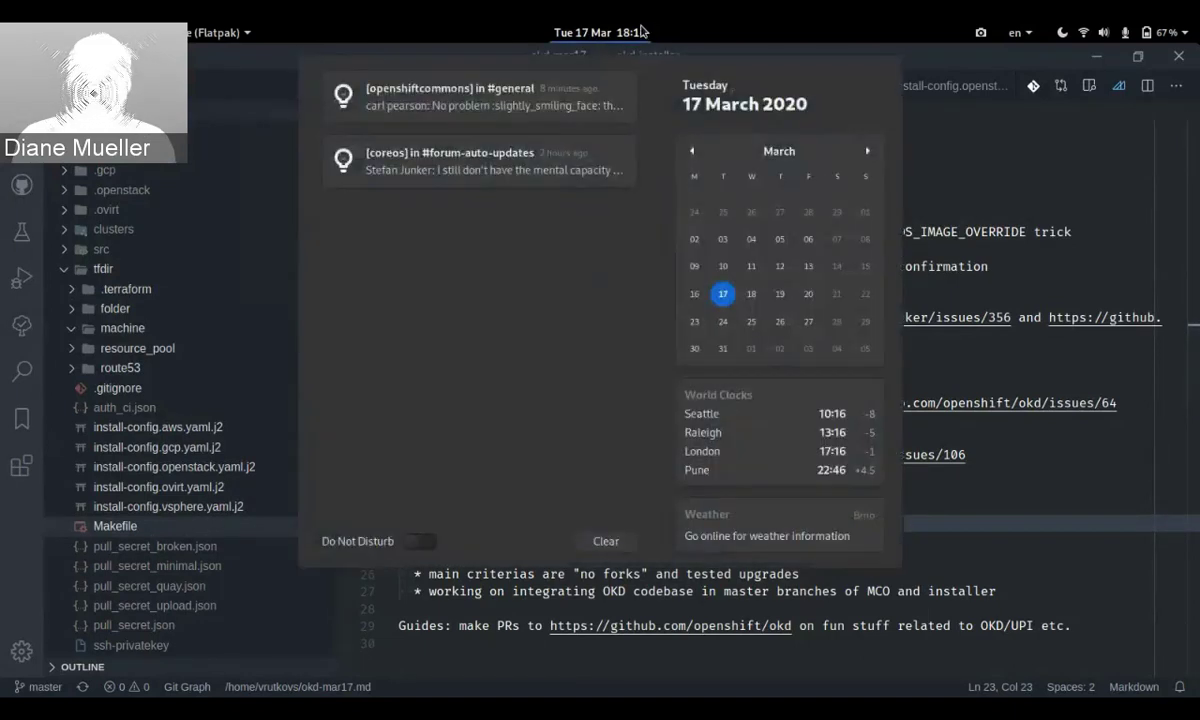
left_click(637, 31)
Switch to the Blue Jeans meeting, unmute the microphone to speak, and mute it again.
key("alt+Tab")
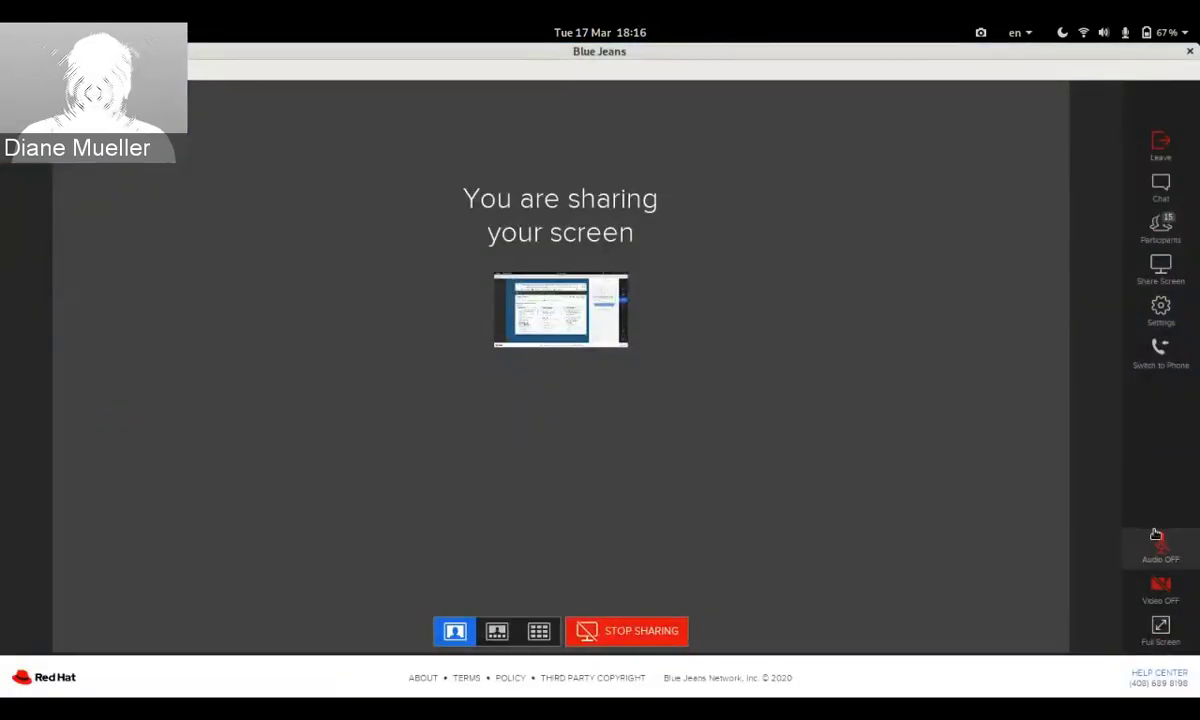
left_click(1158, 540)
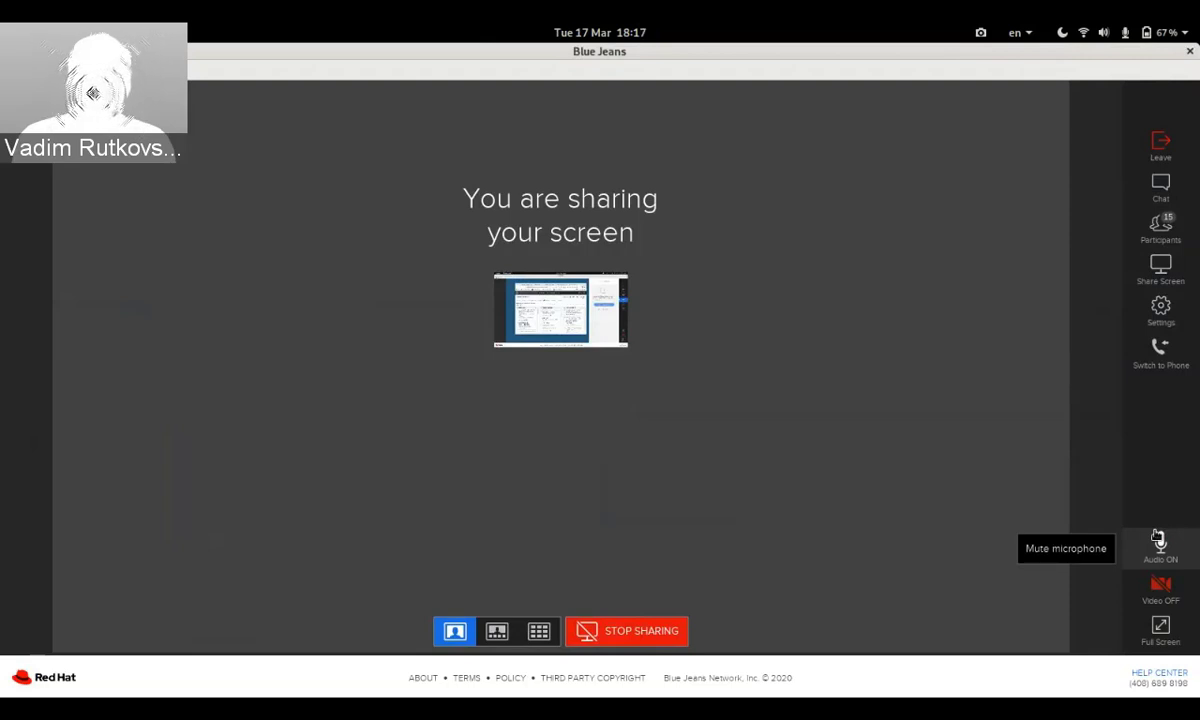
left_click(1157, 540)
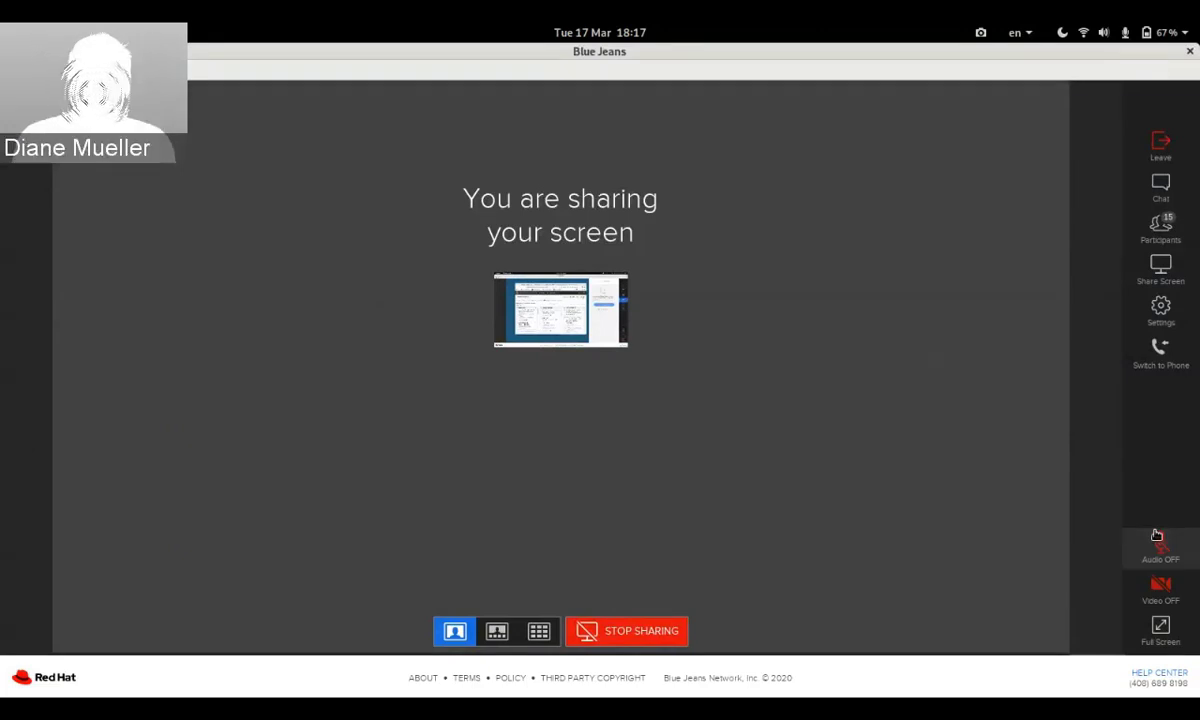
Return to the code editor and check the March dates in the system calendar.
key("alt+Tab")
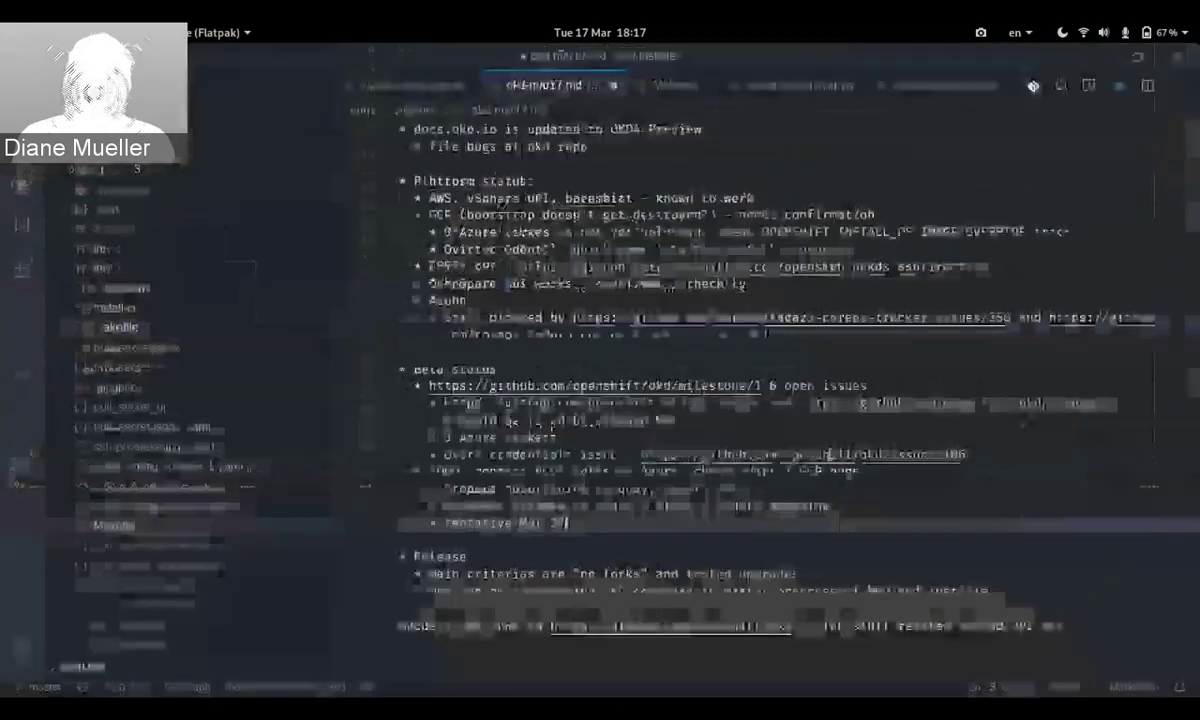
left_click(600, 32)
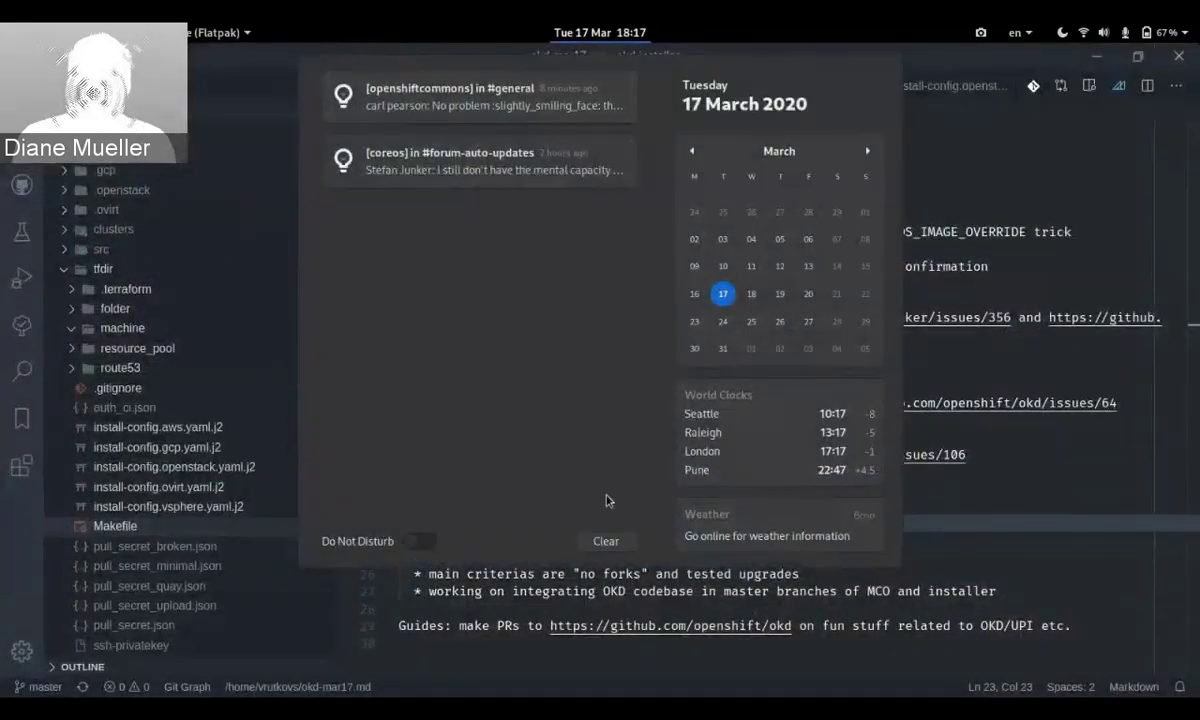
left_click(606, 540)
left_click(702, 32)
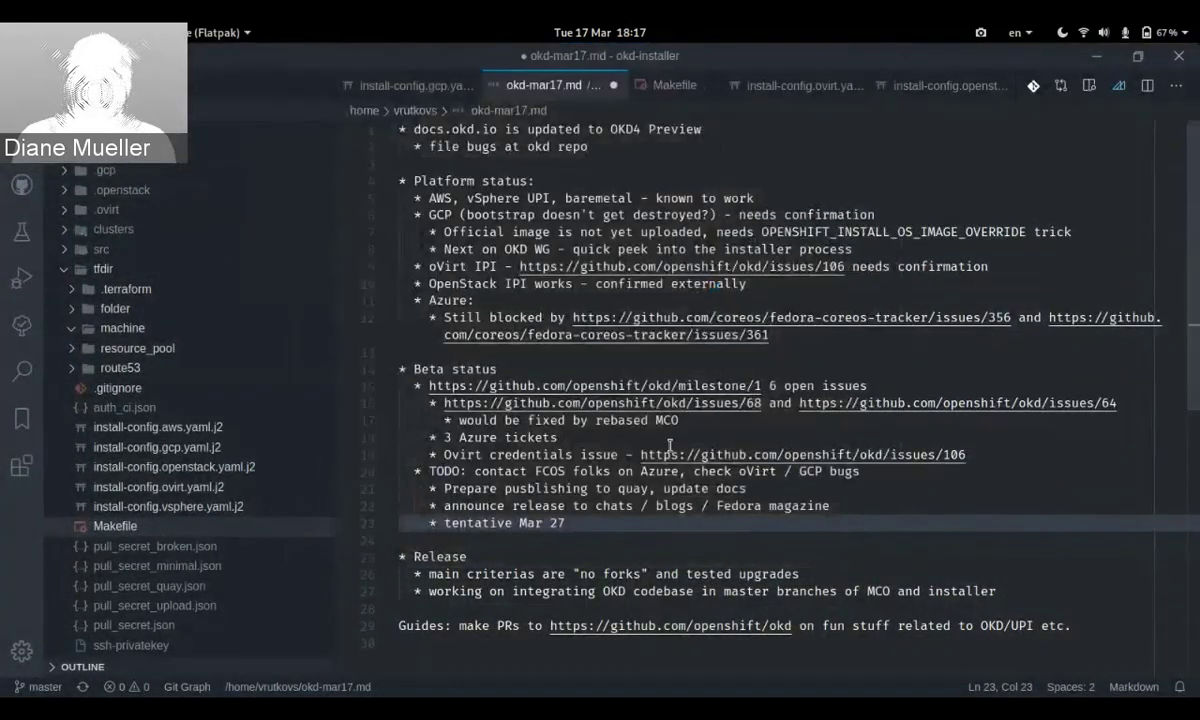
Append "(before KubeCon EU as planned :)" to the "tentative Mar 27" sub-bullet and save the file.
type("(")
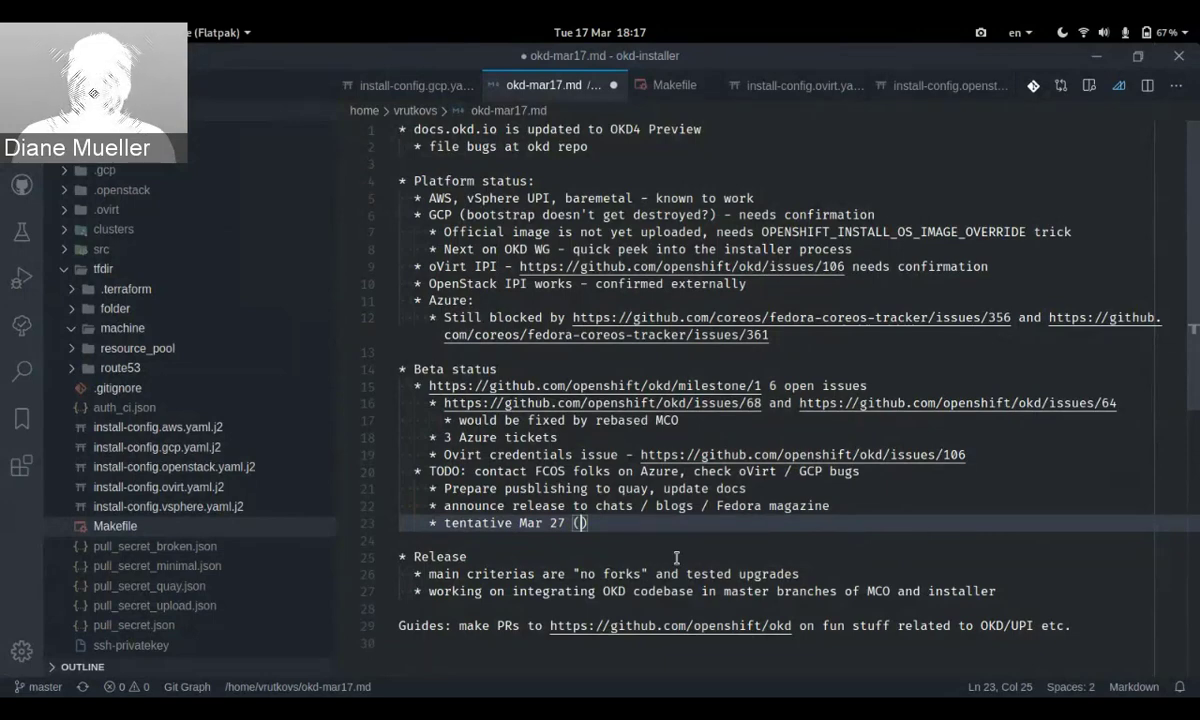
type("before ")
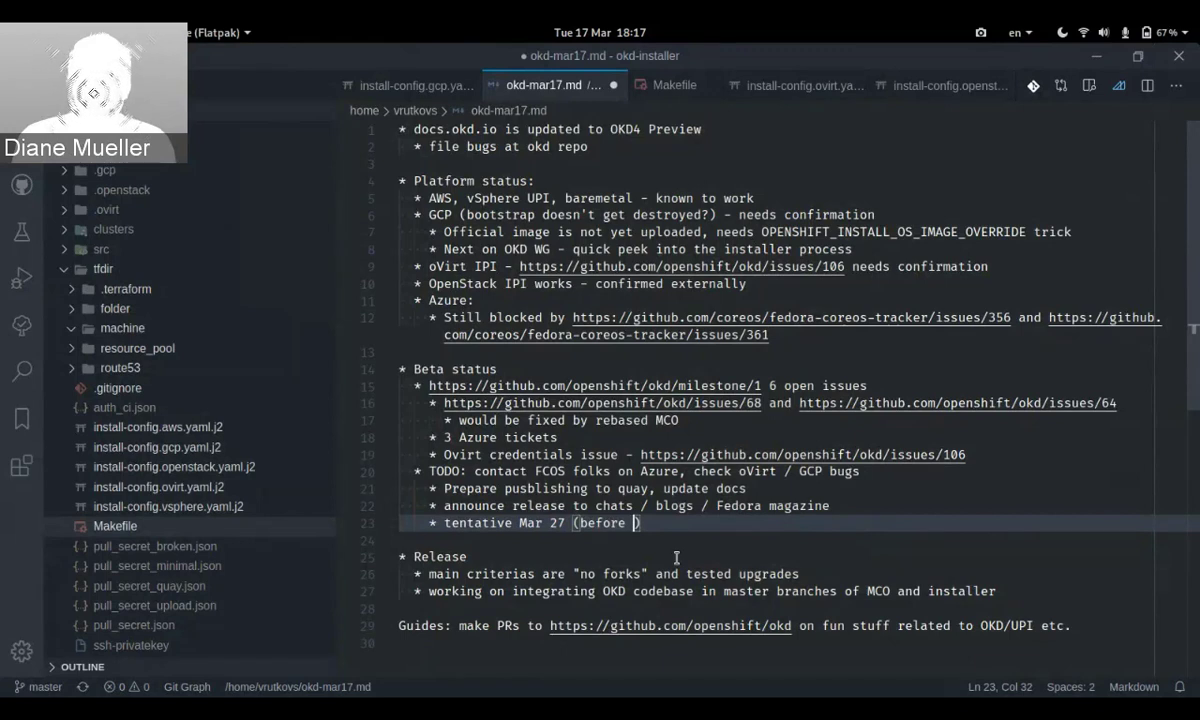
type("KubeCon")
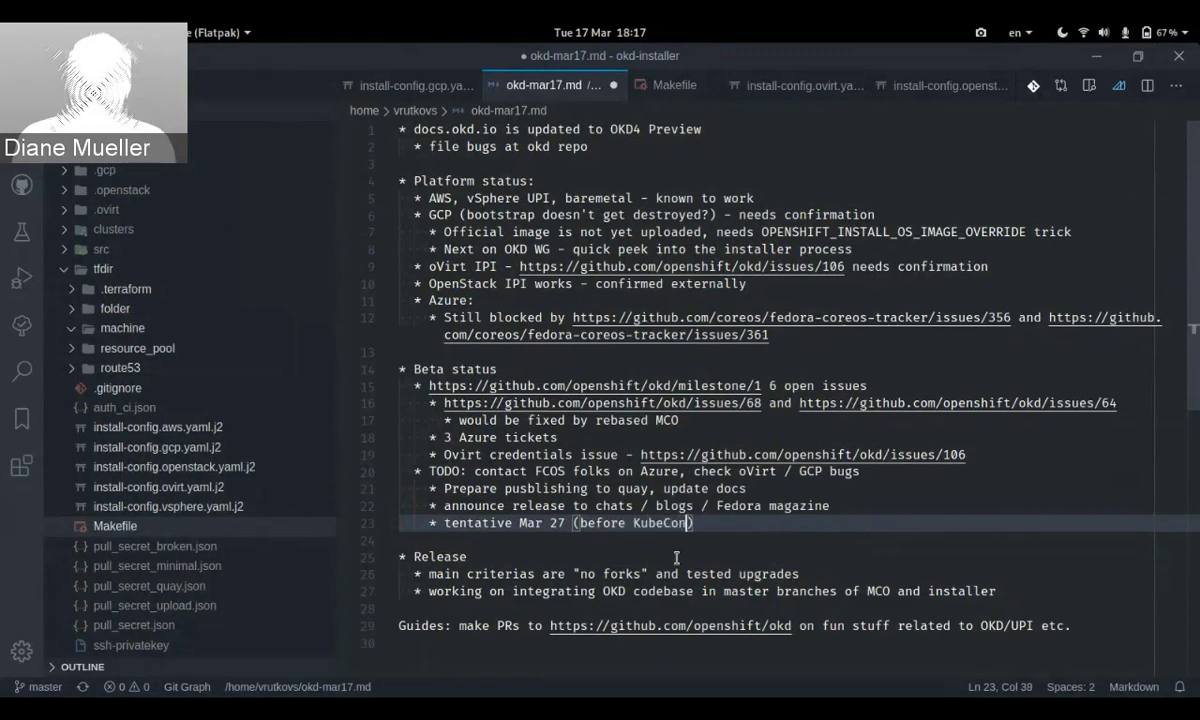
type(" EU a")
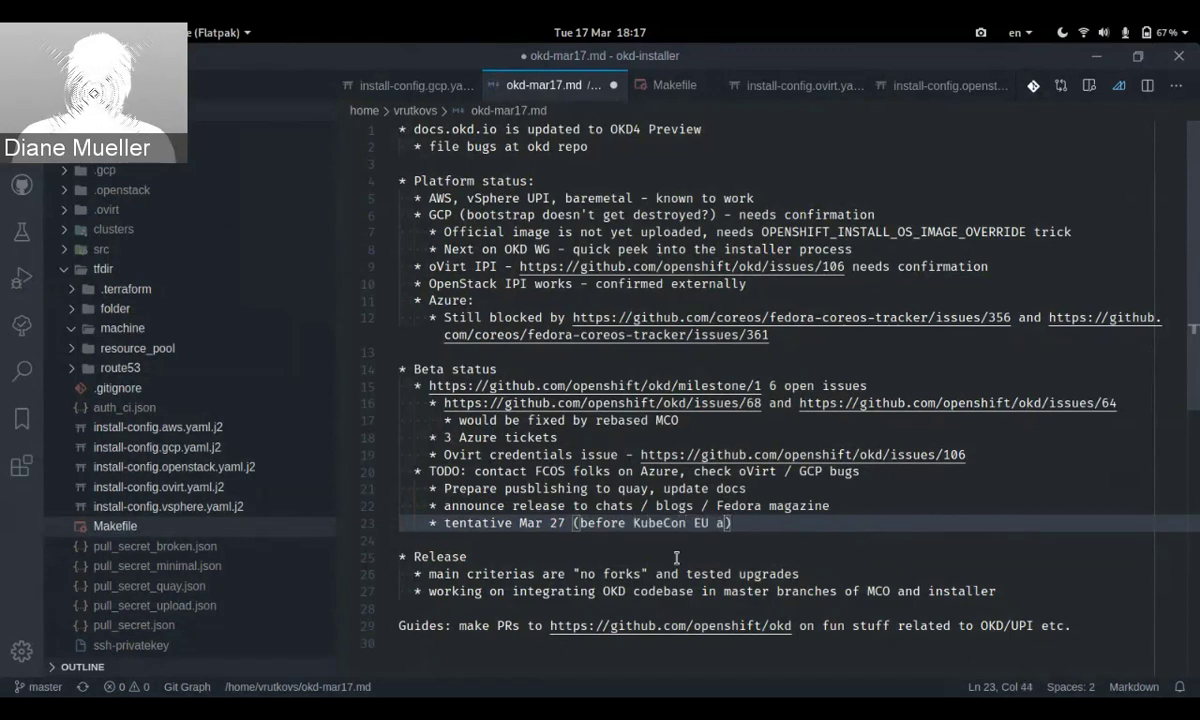
type("s plann")
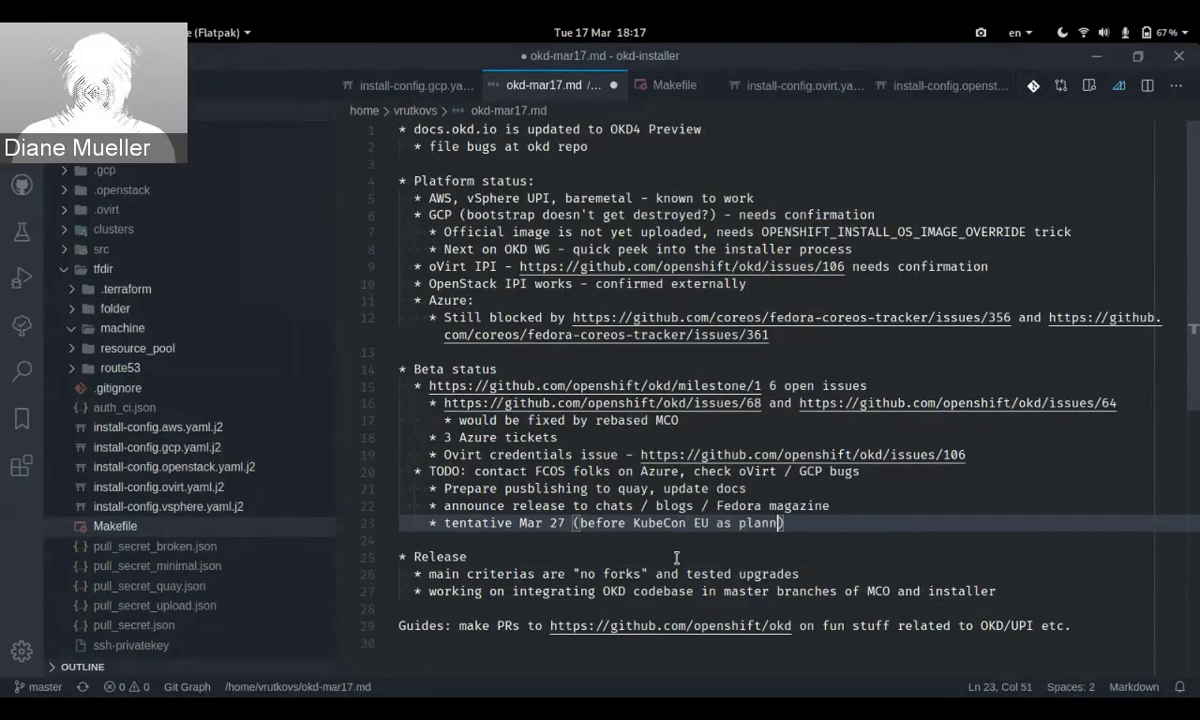
type("ed :")
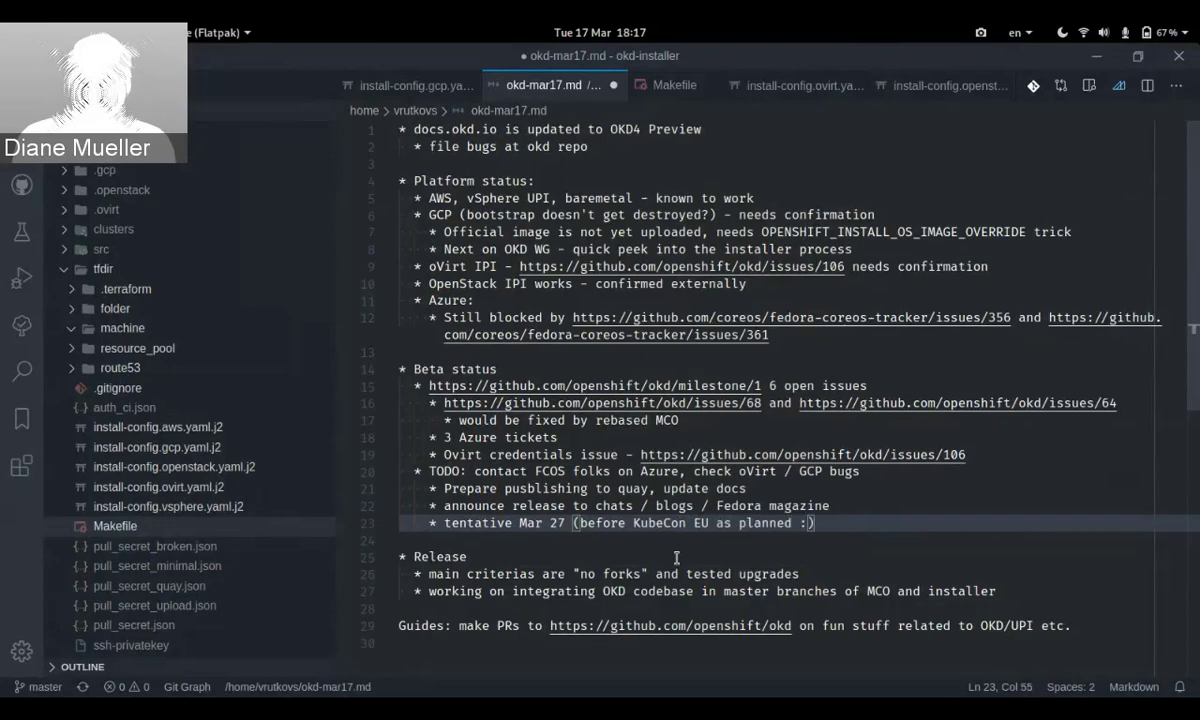
key("ctrl+s")
Switch to the Blue Jeans meeting, look back at the notes in the code editor, and return to the meeting.
key("alt+Tab")
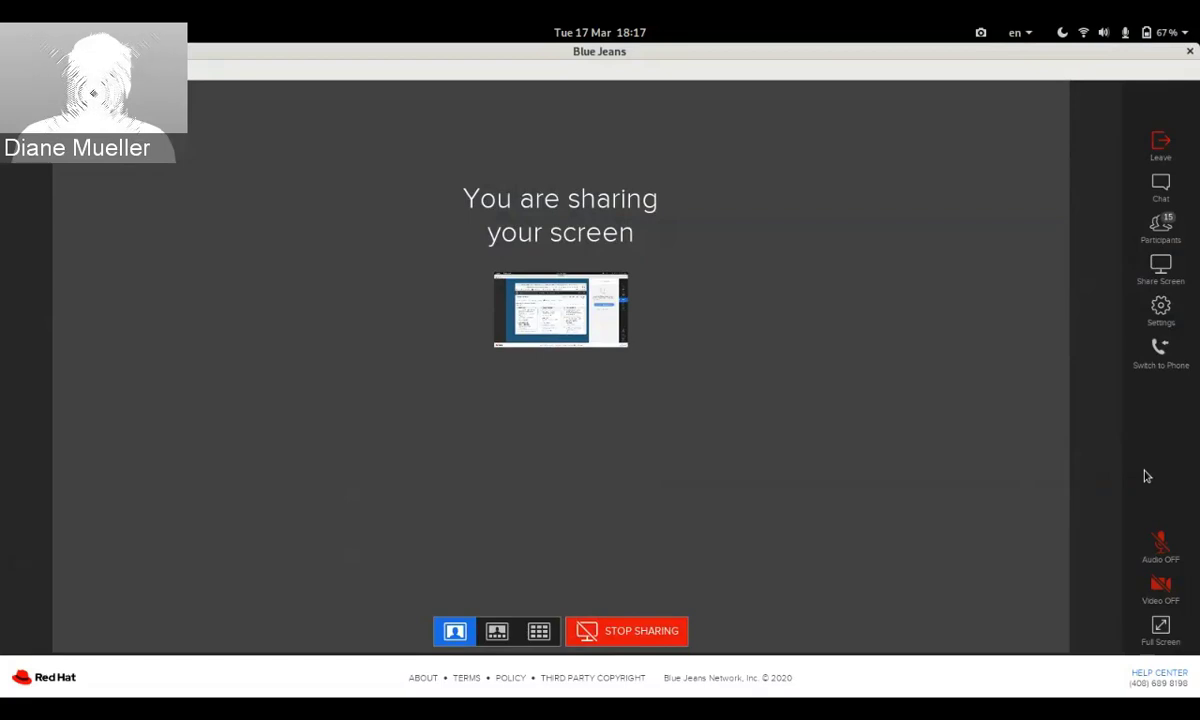
key("alt+Tab")
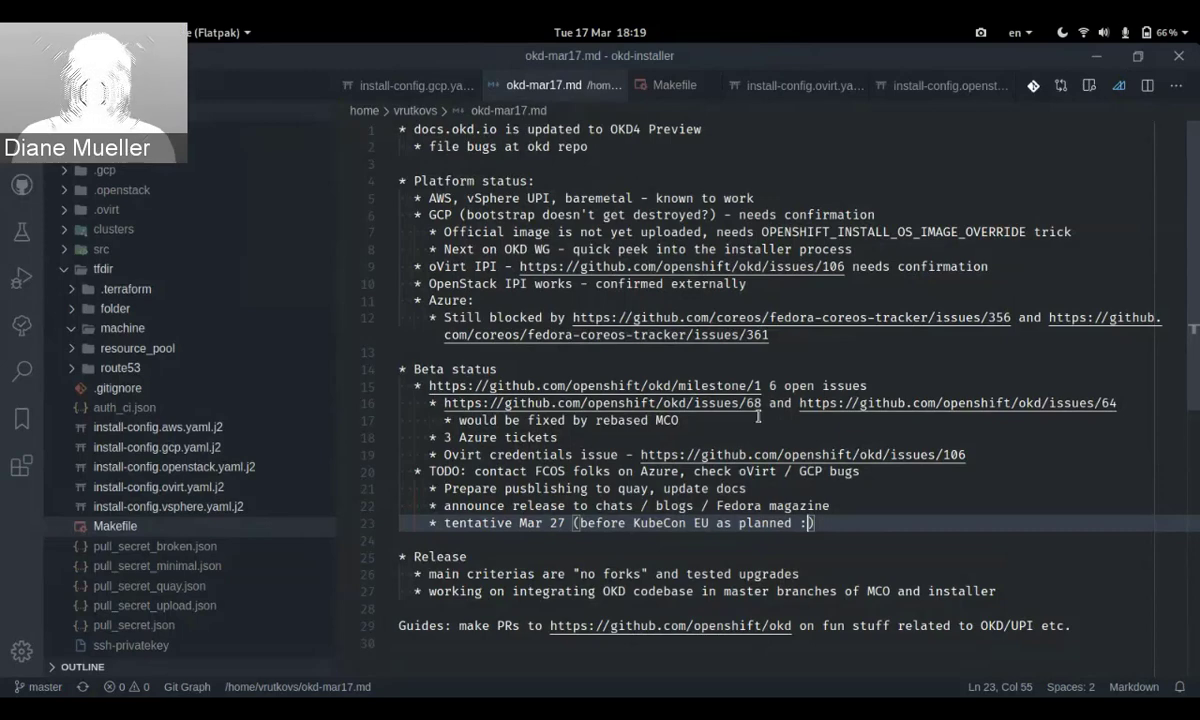
key("alt+Tab")
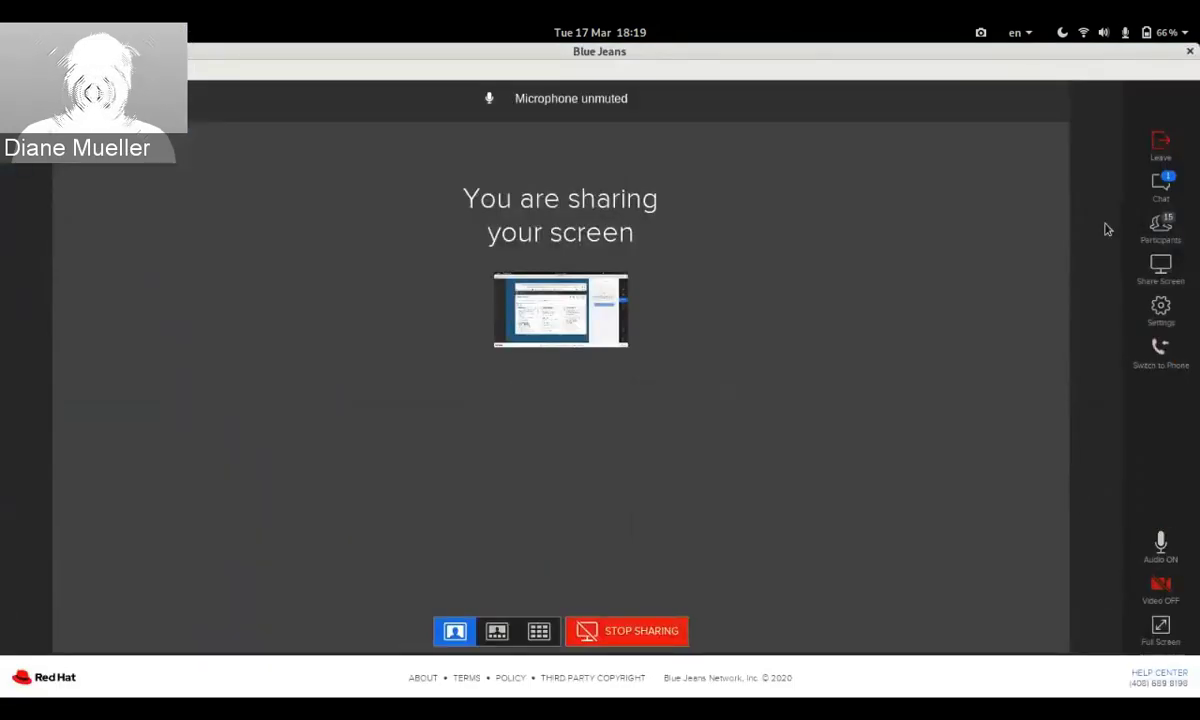
Switch to Firefox, look at the OKD Working Group Meeting Notes, and bring up the OKD console's cluster Overview.
key("alt+Tab")
key("alt+Tab")
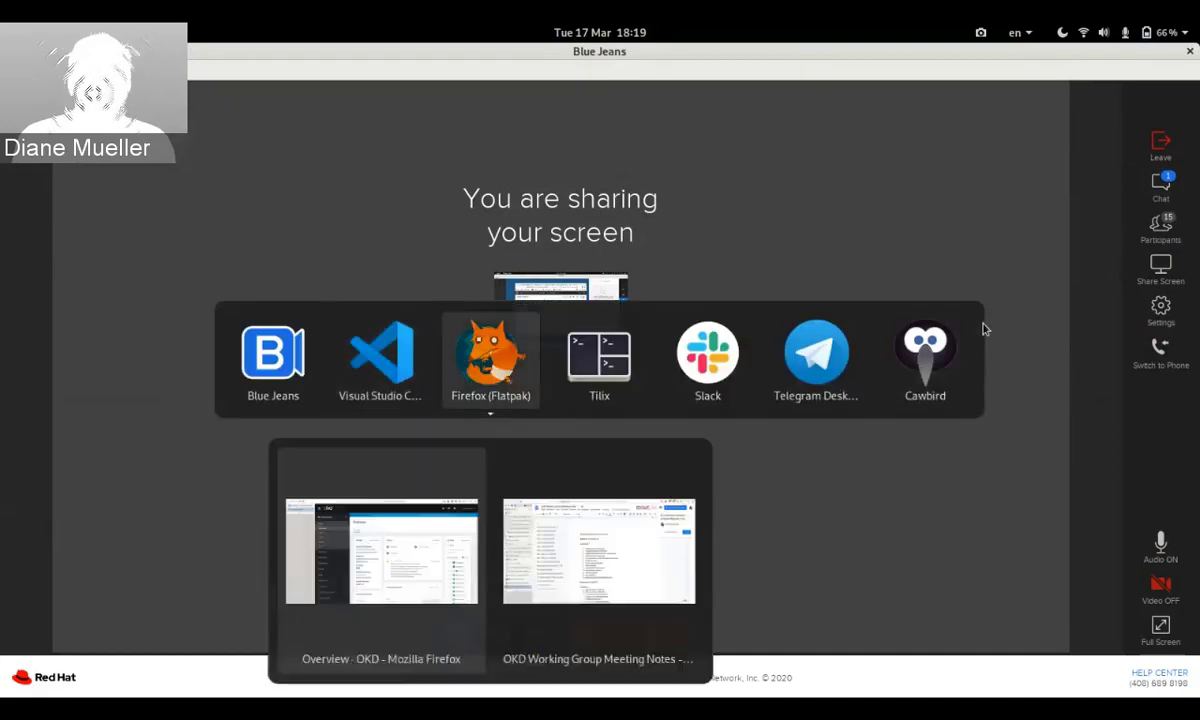
key("alt+grave")
key("alt+Tab")
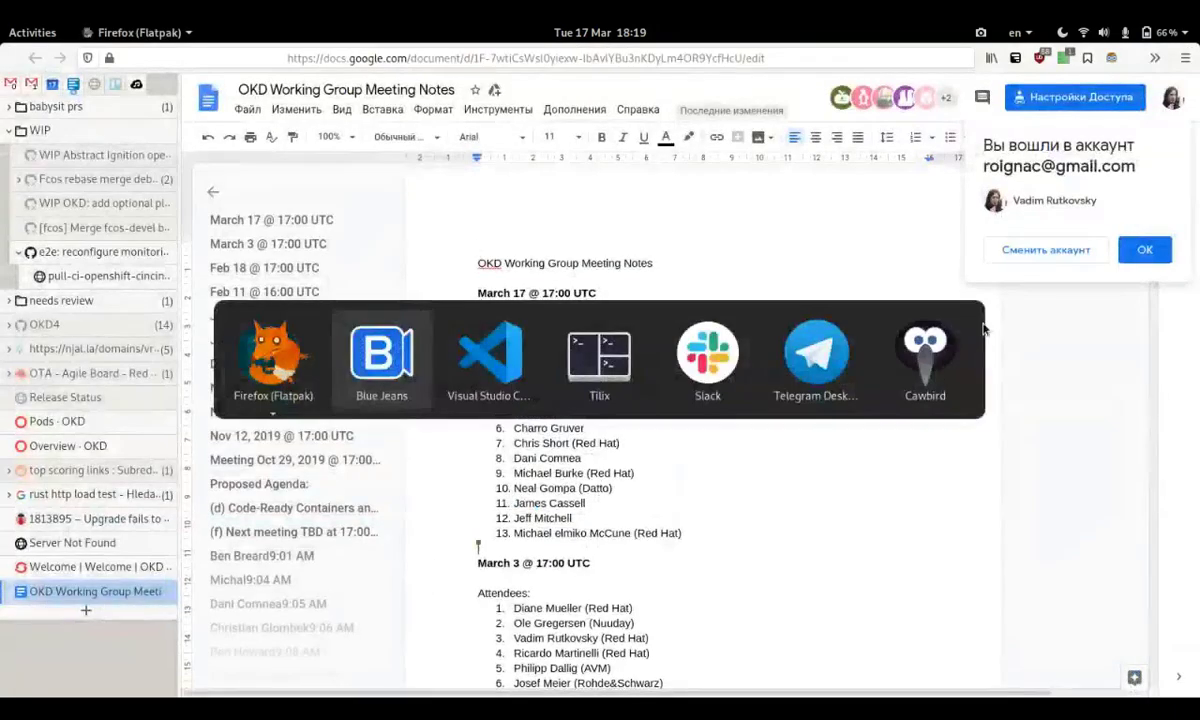
key("alt+grave")
key("alt+shift+grave")
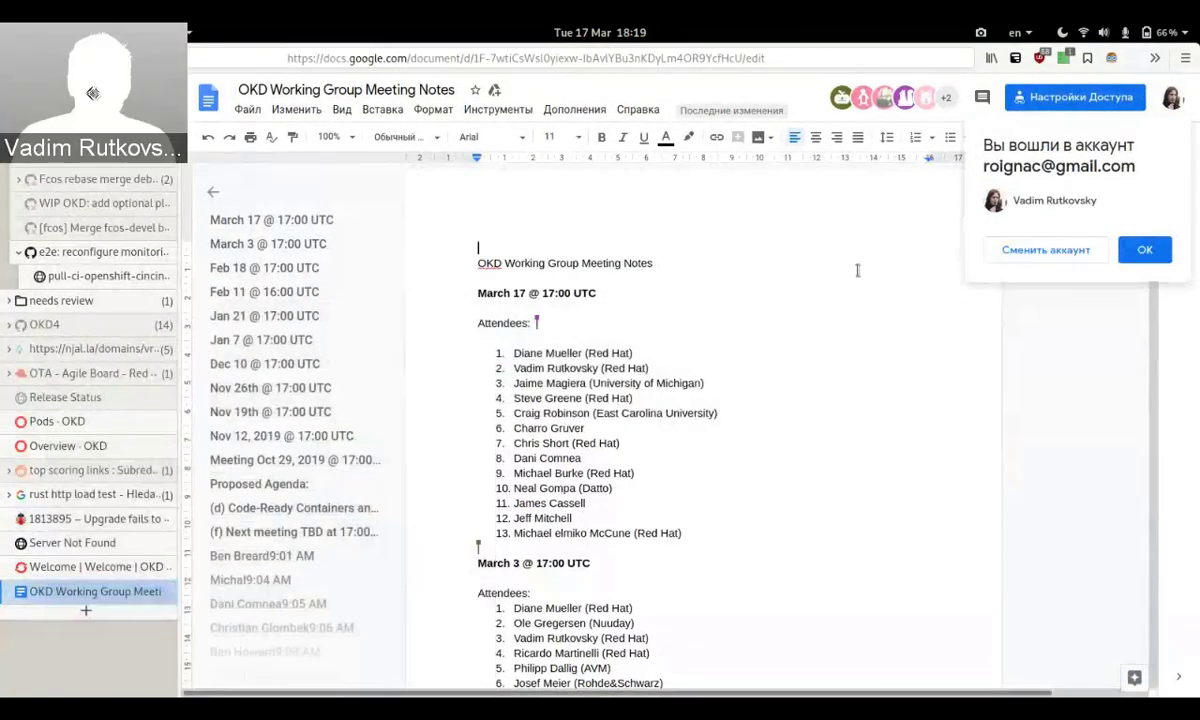
key("alt+grave")
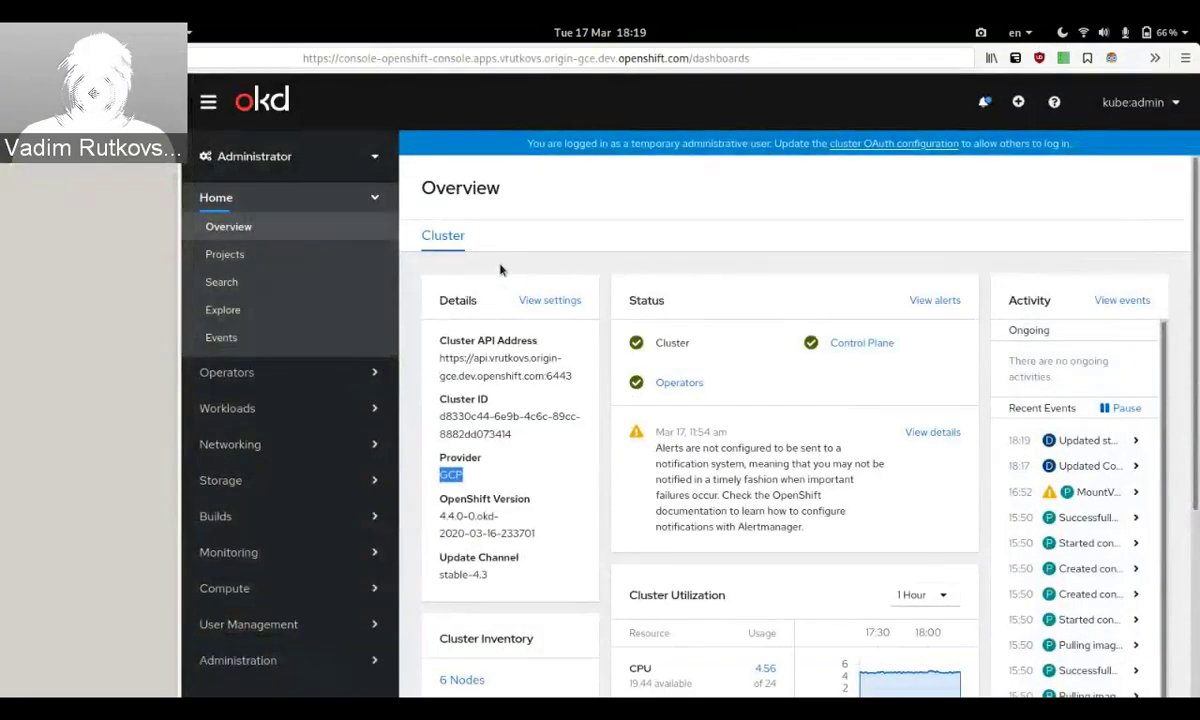
Bring up the "OKD install on GCP" screenshot tour presentation and advance to the Goals slide.
left_click(446, 223)
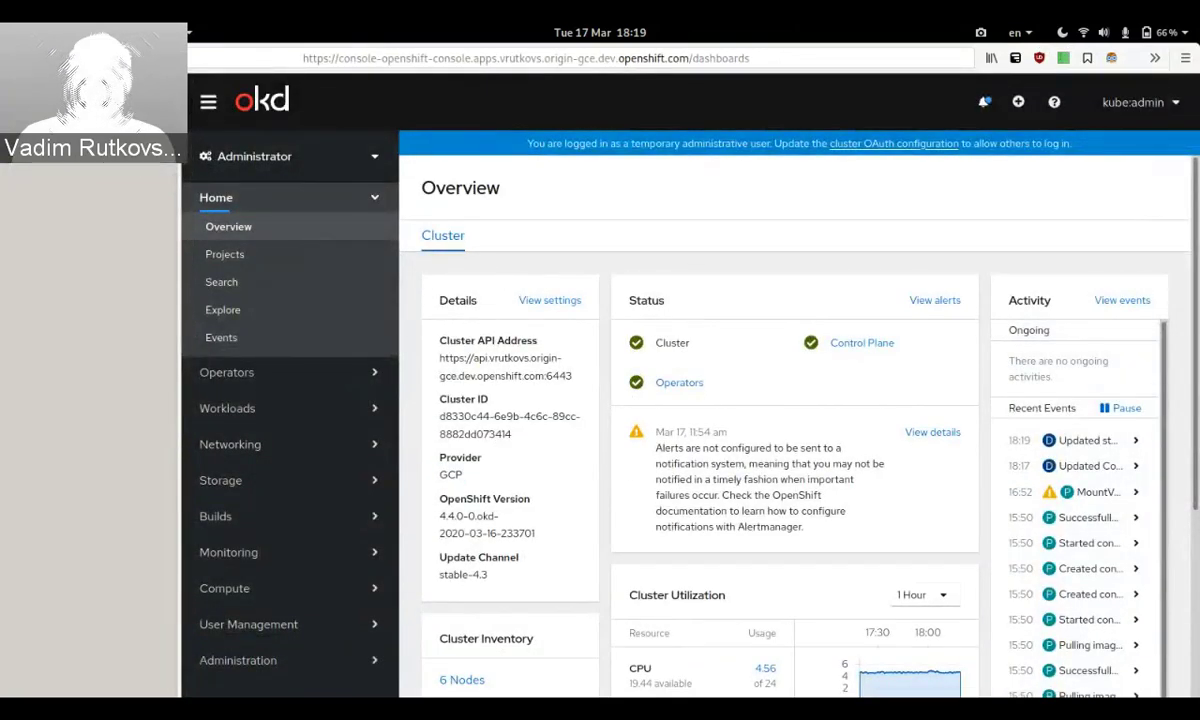
key("alt+grave")
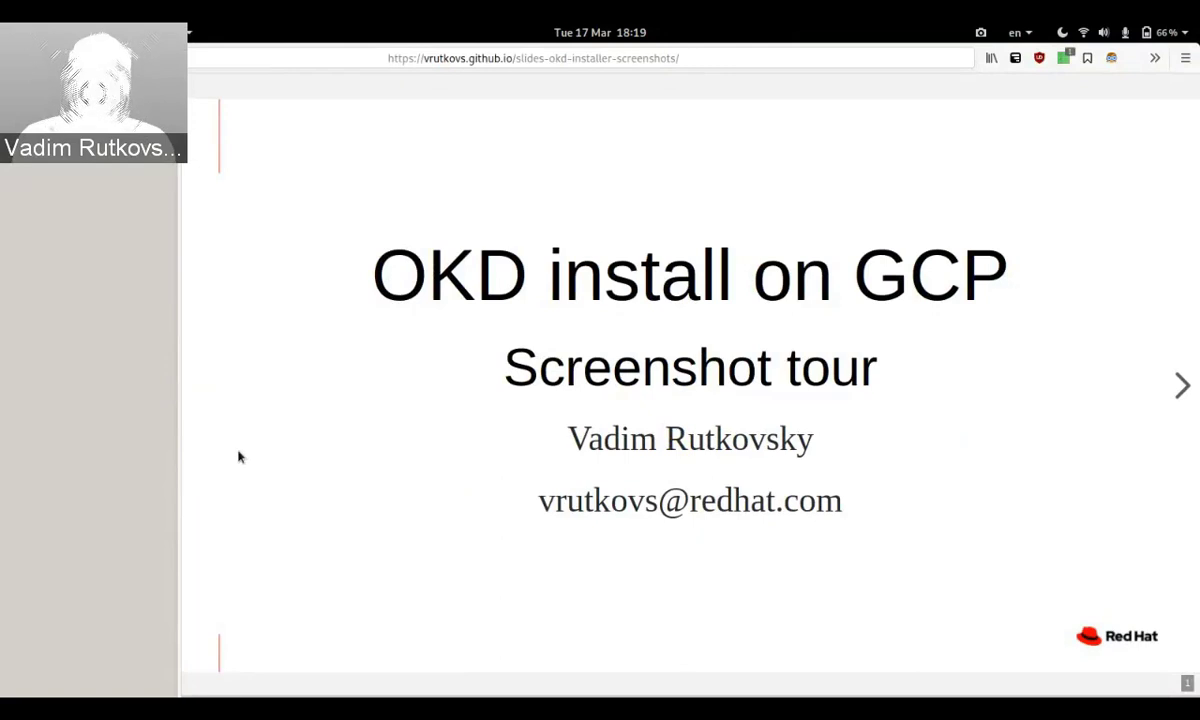
key("Right")
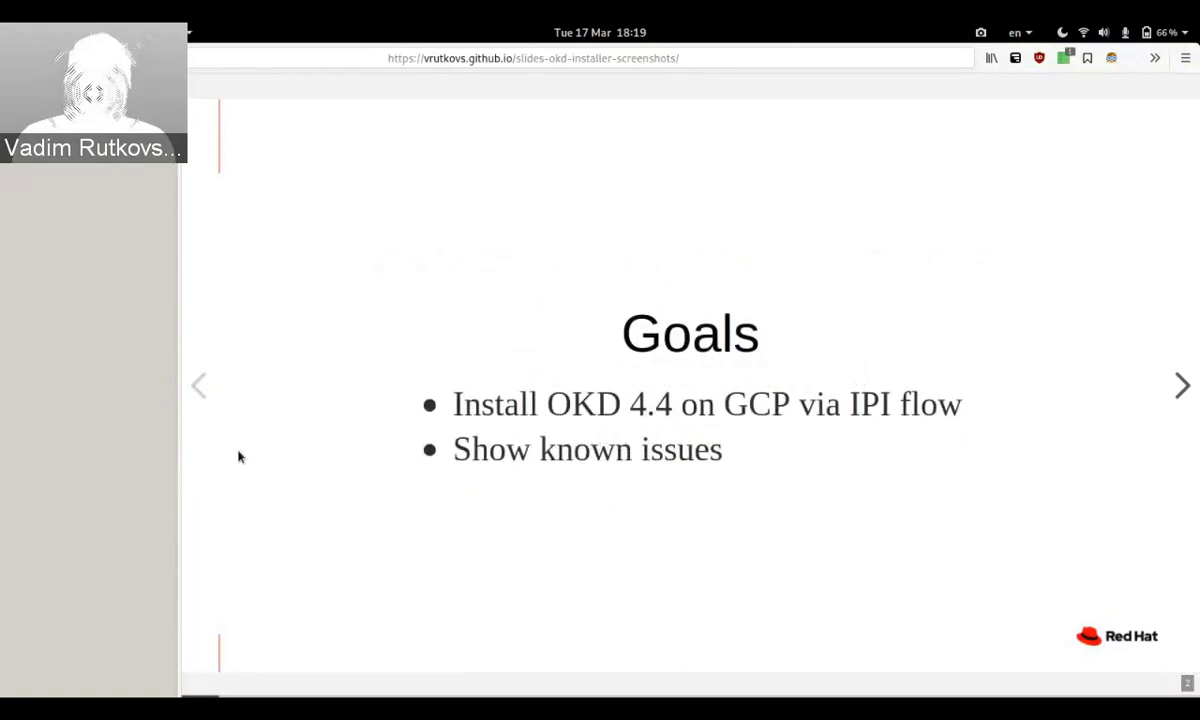